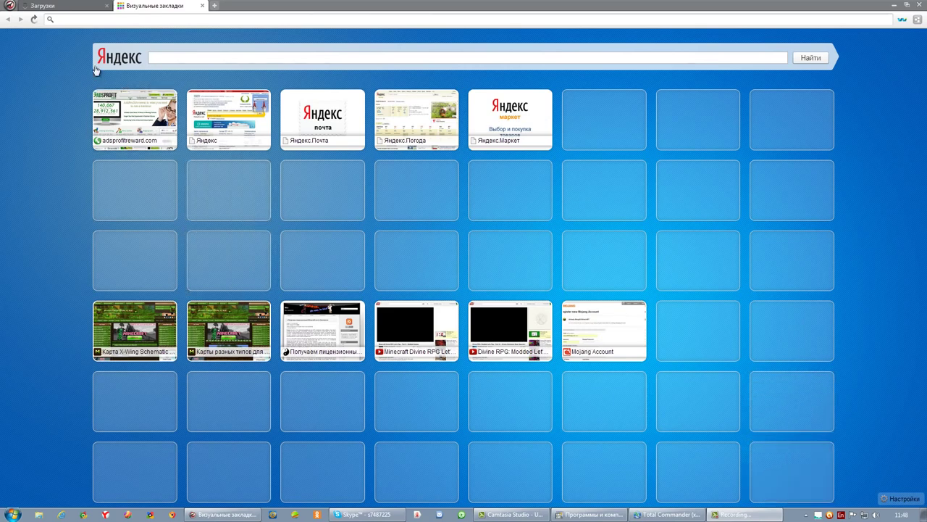
# - Download the Russian The Bat! v5.4 installer (.msi) from ritlabs.com and open it
pyautogui.click(68, 19)
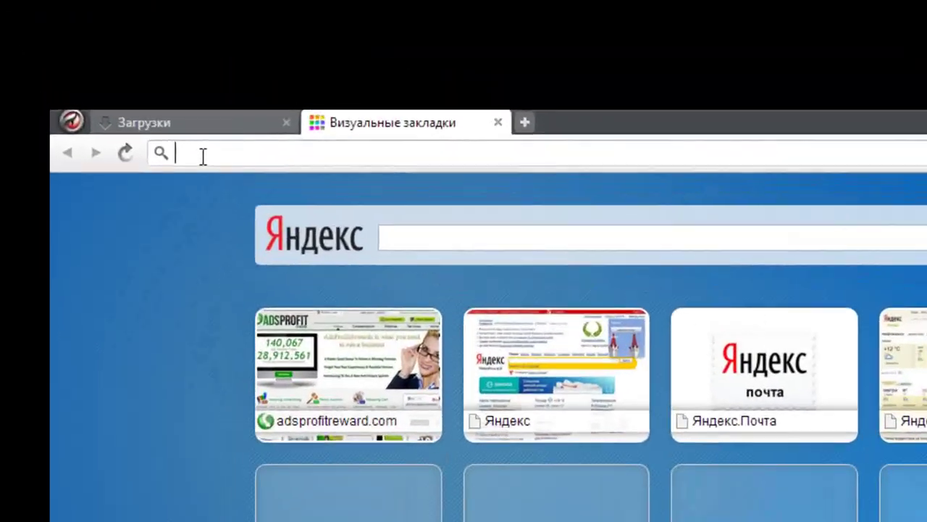
pyautogui.write('ritlabs.com')
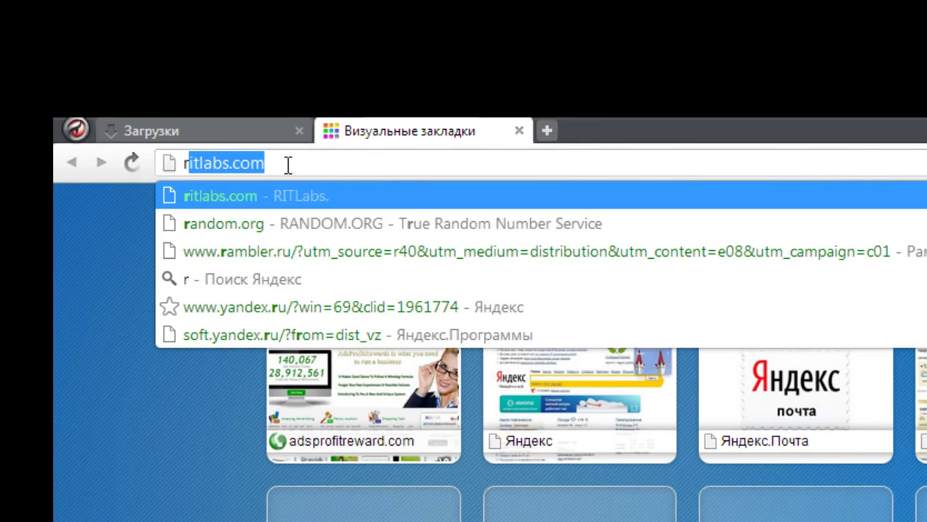
pyautogui.press('Return')
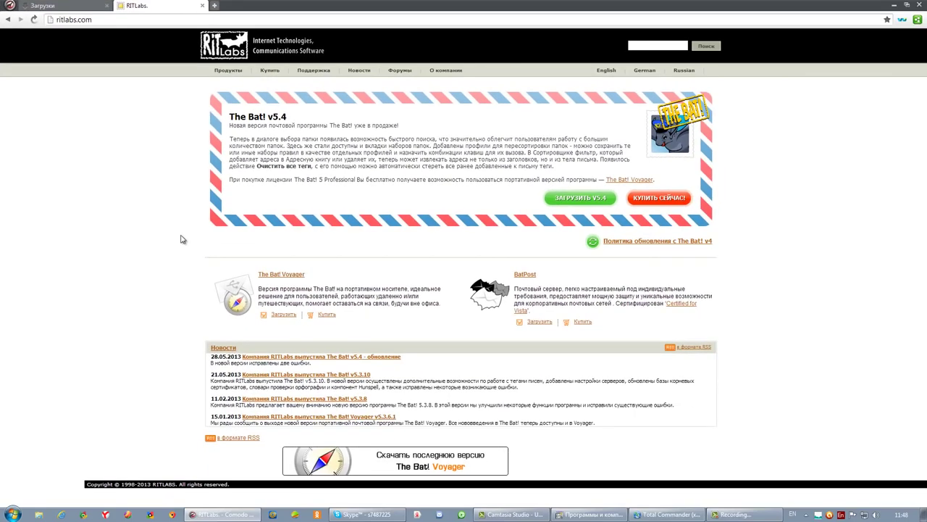
pyautogui.click(592, 200)
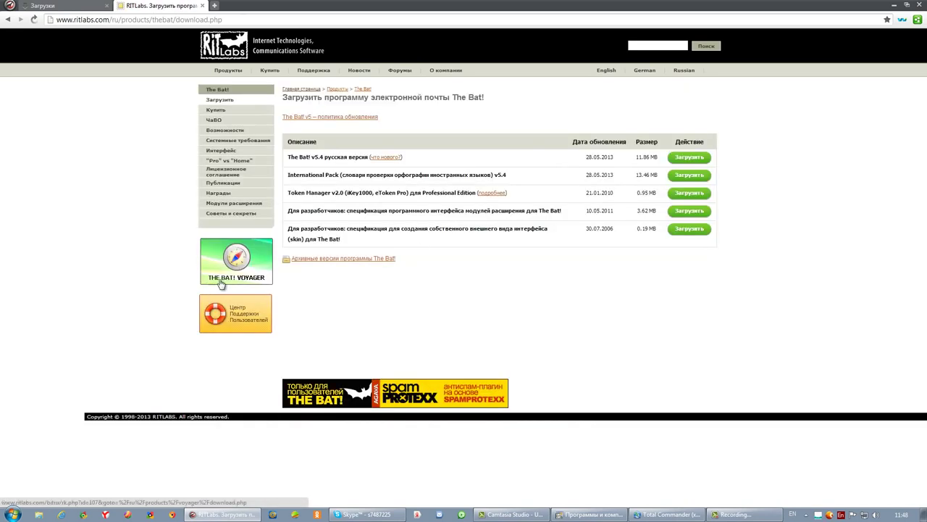
pyautogui.click(676, 161)
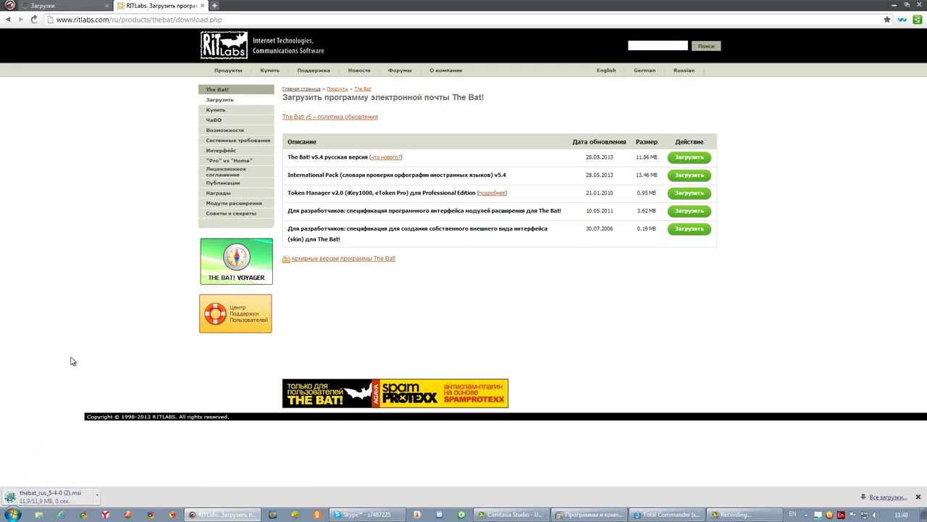
pyautogui.click(35, 499)
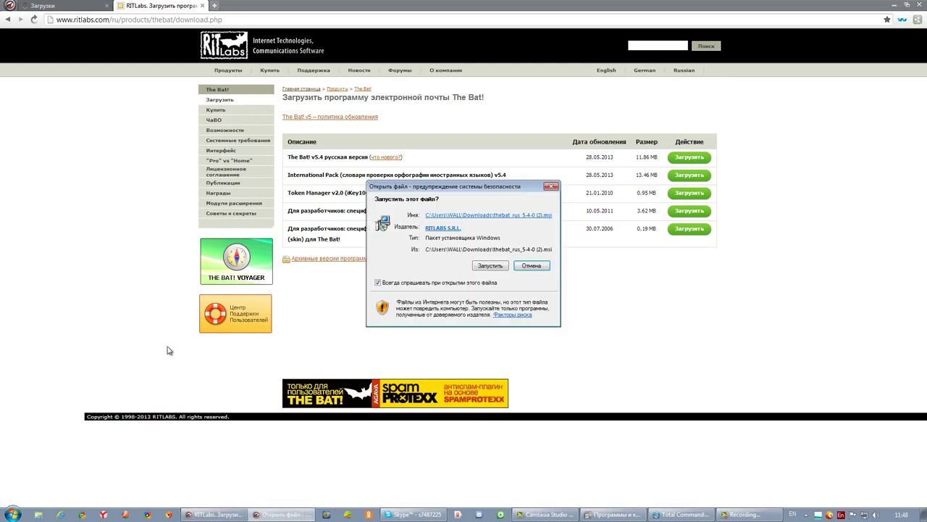
# - Run the installer, accept the licence, and complete a full installation of The Bat! v5.4
pyautogui.click(484, 269)
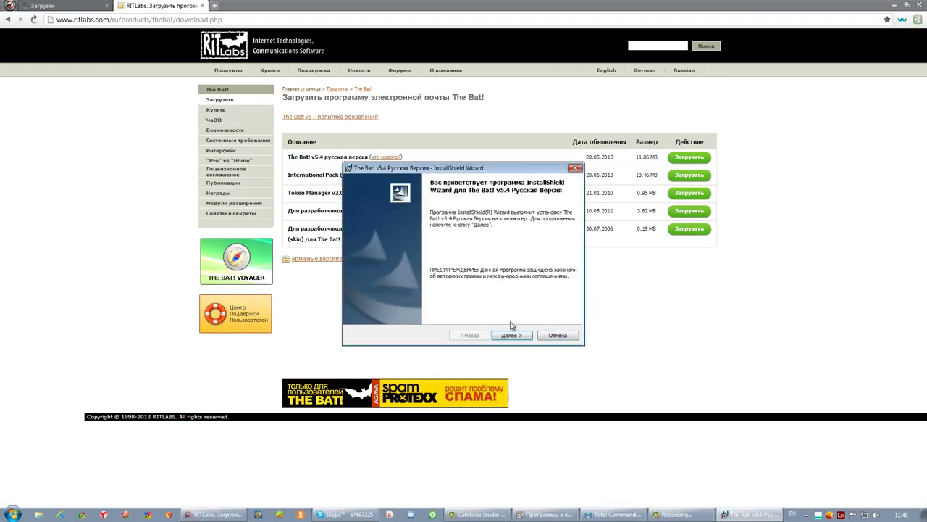
pyautogui.click(511, 335)
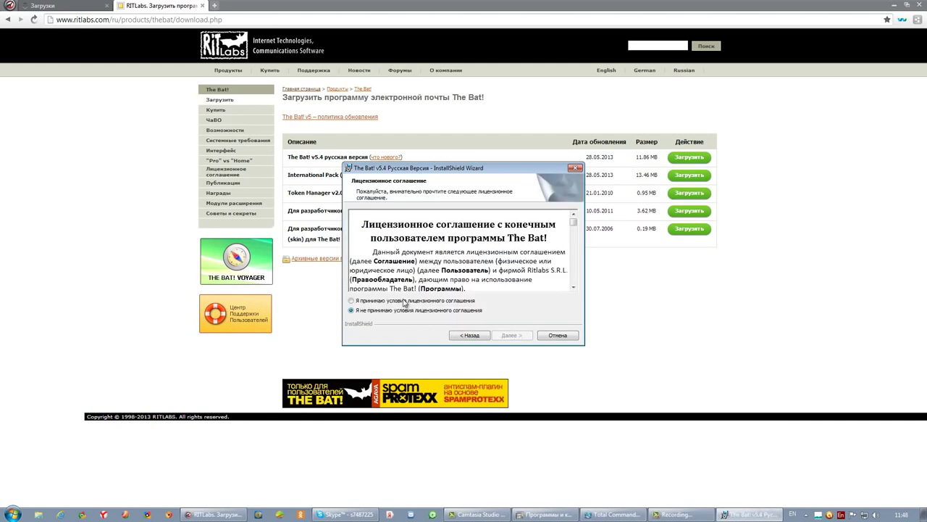
pyautogui.click(404, 300)
pyautogui.click(511, 335)
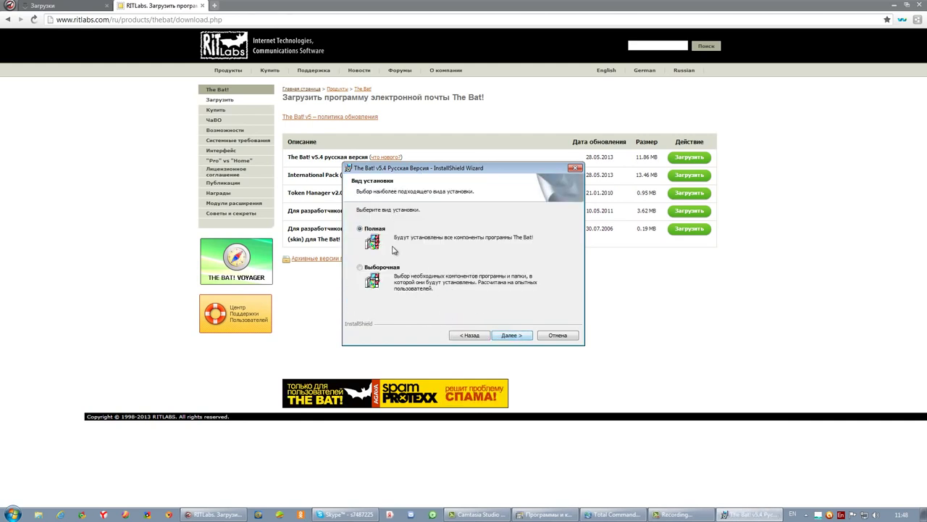
pyautogui.click(518, 337)
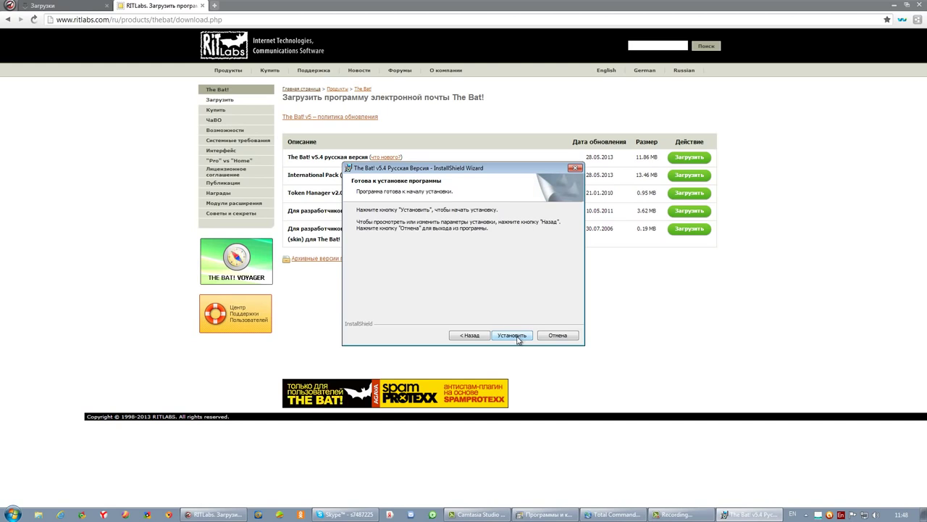
pyautogui.click(513, 335)
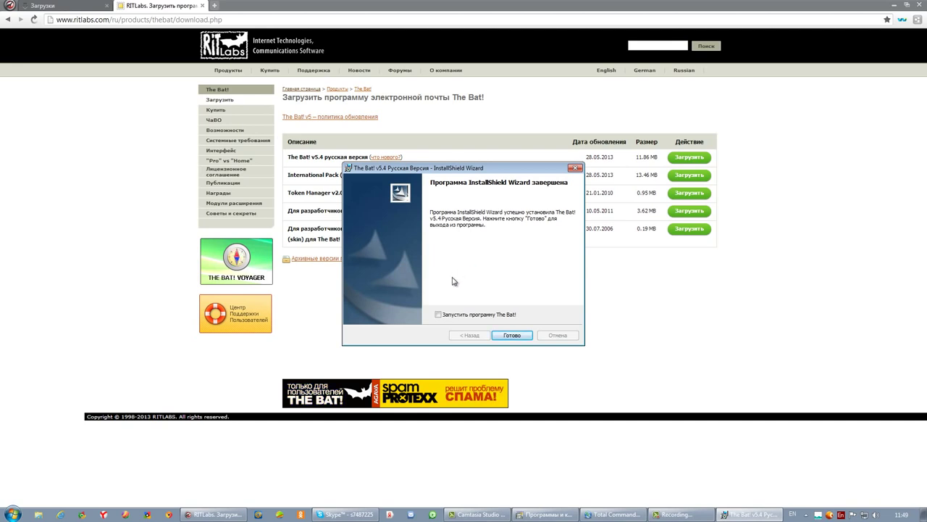
pyautogui.click(509, 336)
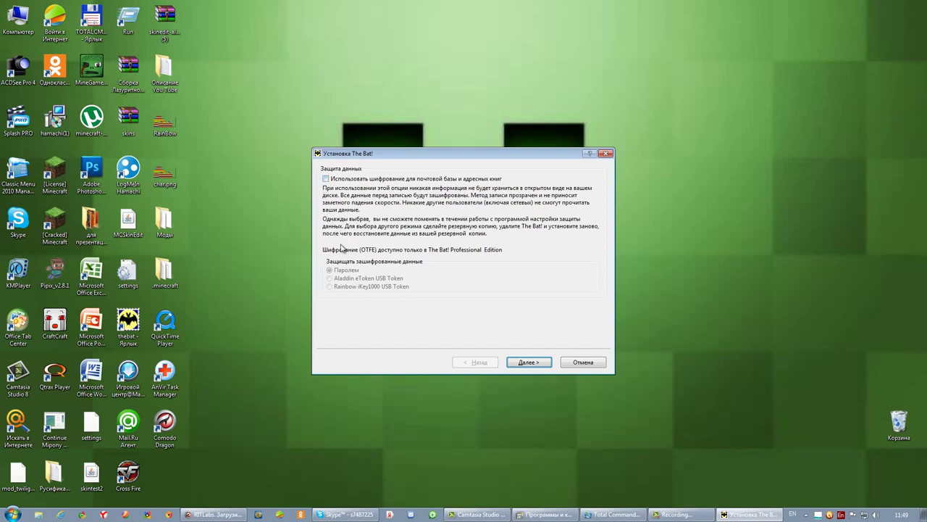
# - Continue past Data Protection with mail-base and address-book encryption left off
pyautogui.click(528, 364)
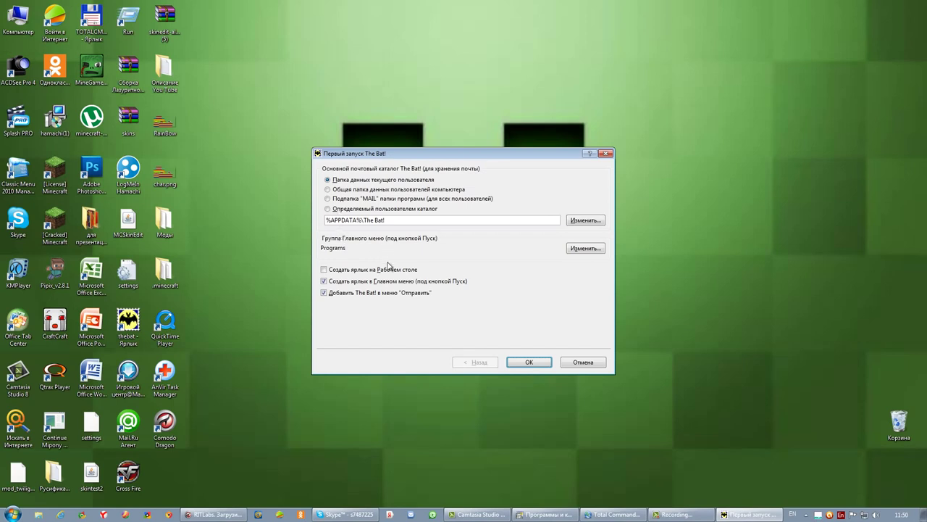
# - Enable a desktop shortcut and confirm the first-run settings with the default mail folder
pyautogui.click(324, 269)
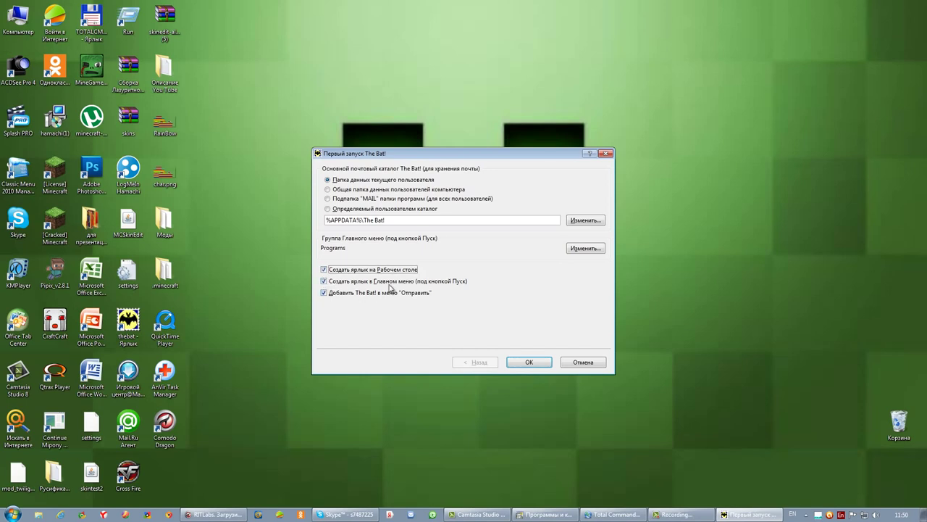
pyautogui.click(516, 362)
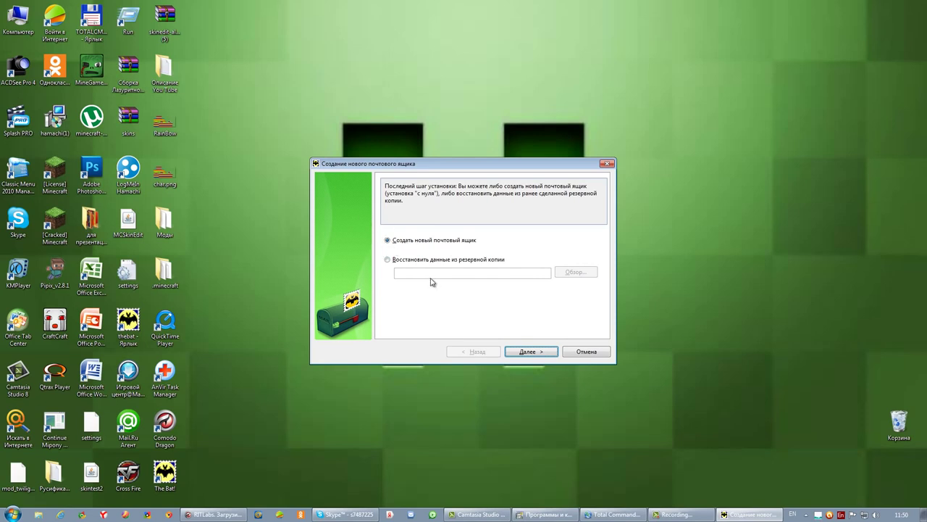
# - Create a new mailbox, enter the account's mail.ru e-mail address, and proceed to server settings
pyautogui.click(532, 352)
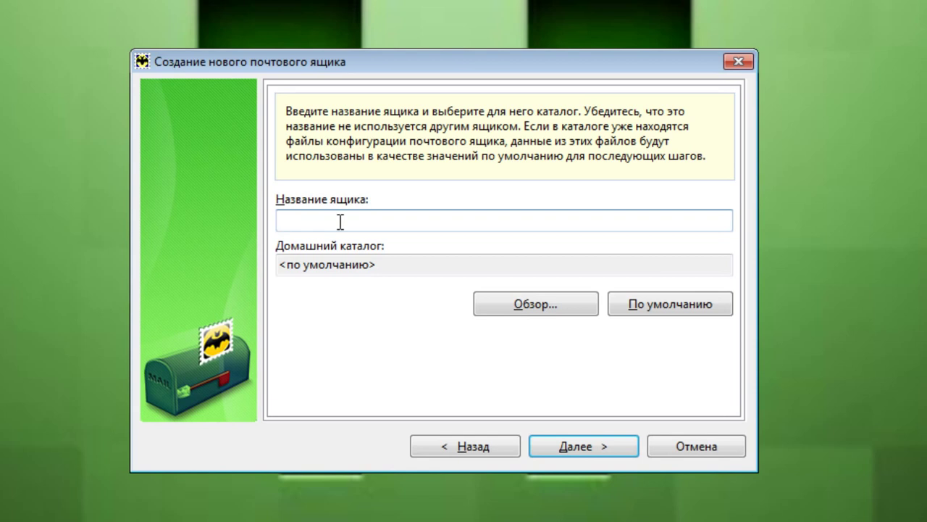
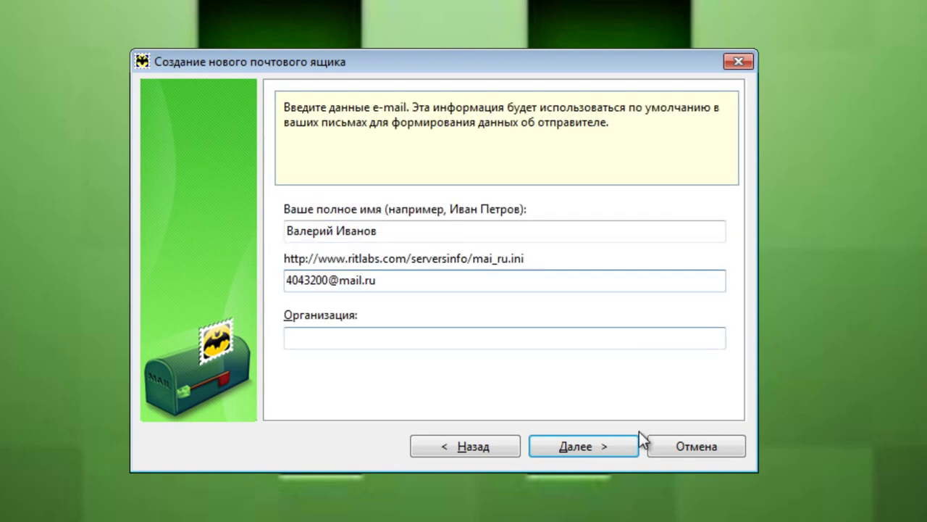
pyautogui.click(601, 446)
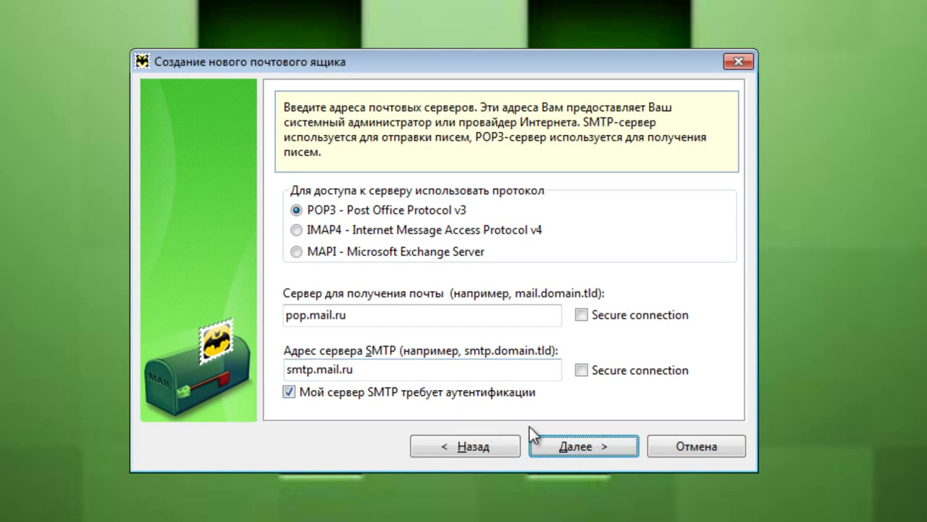
# - Enter the account password, keep letters on the server, and connect via local network
pyautogui.click(572, 447)
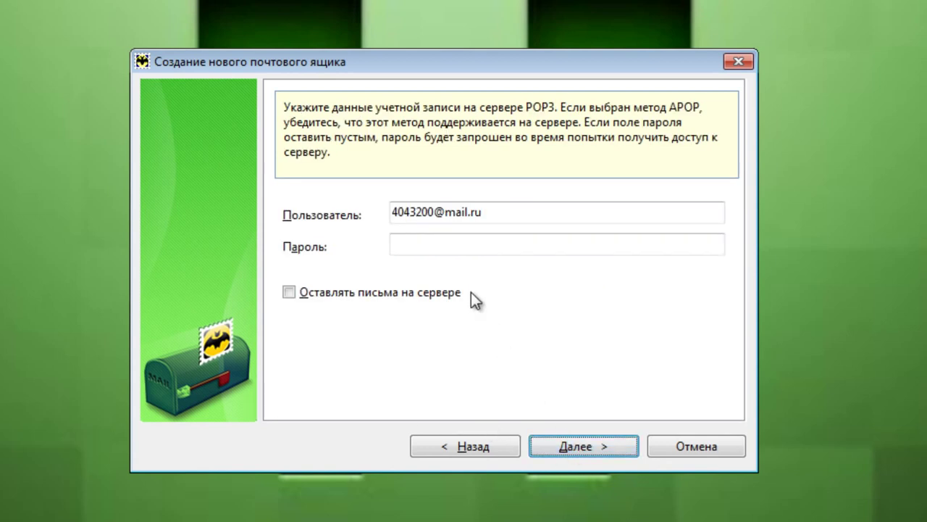
pyautogui.click(447, 244)
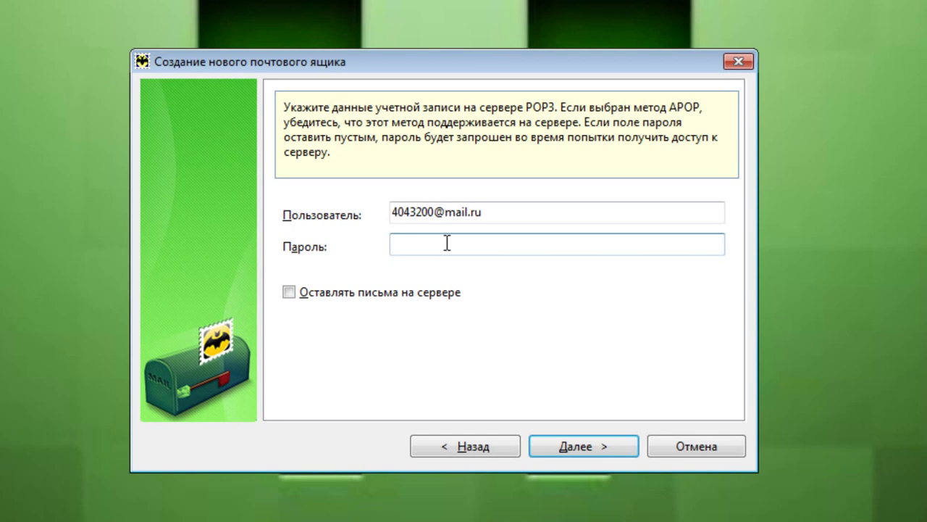
pyautogui.write('•••••••••••••••')
pyautogui.click(289, 292)
pyautogui.click(604, 444)
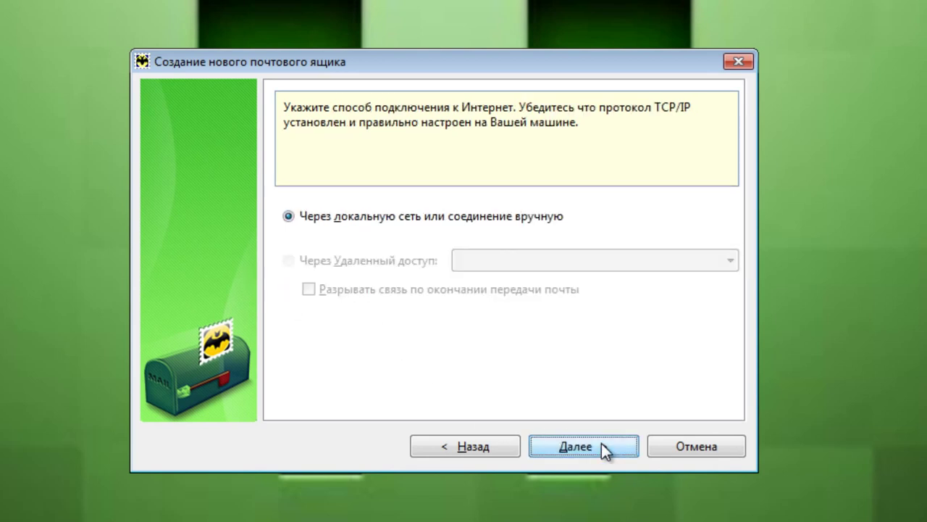
pyautogui.click(603, 451)
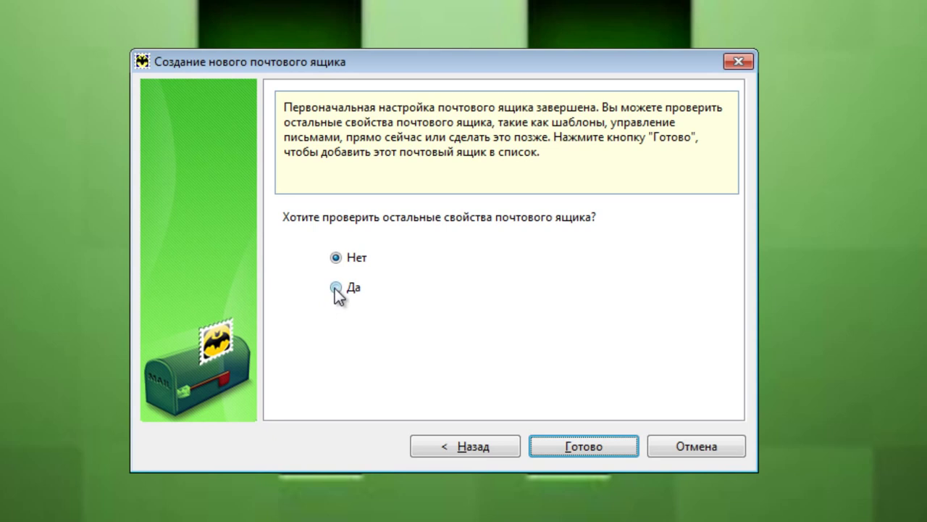
pyautogui.click(334, 287)
pyautogui.click(574, 443)
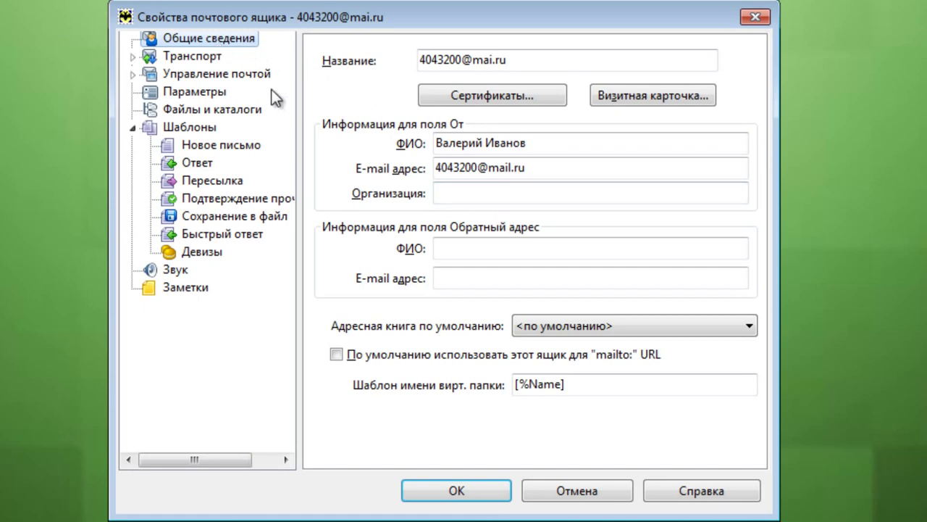
pyautogui.click(469, 194)
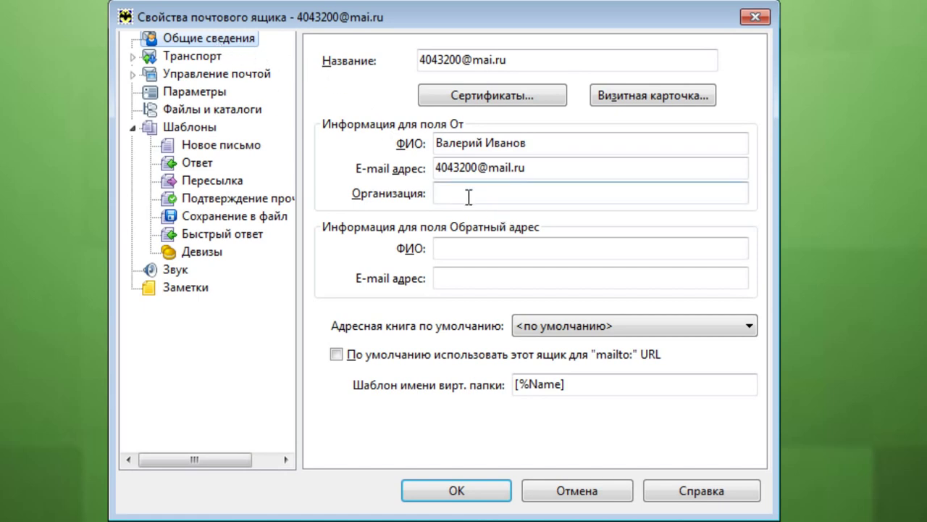
pyautogui.click(474, 248)
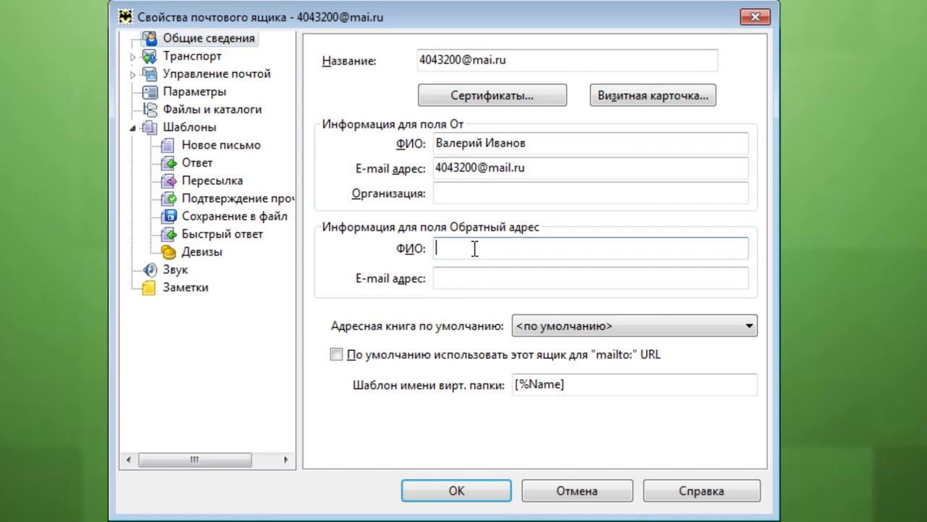
pyautogui.click(452, 282)
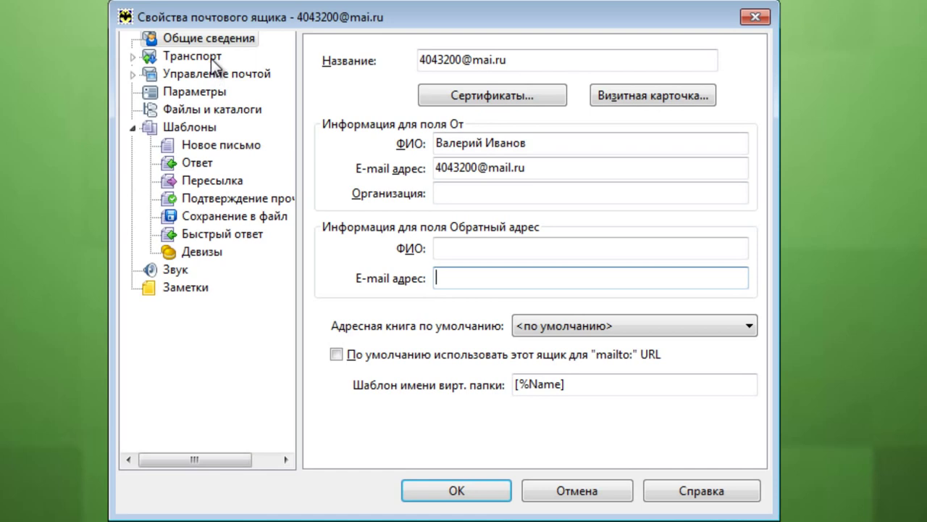
# - In Транспорт settings, change the SMTP port from 587 to 25
pyautogui.click(193, 56)
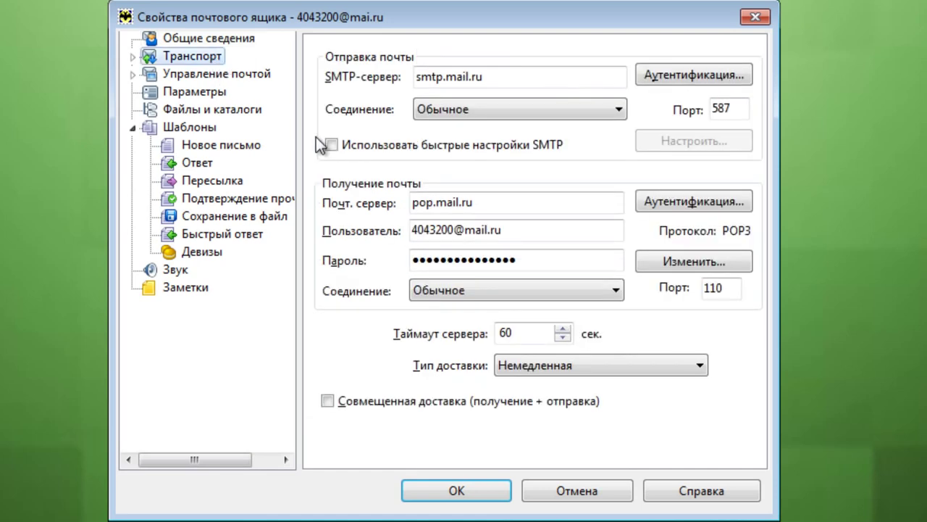
pyautogui.click(619, 110)
pyautogui.moveTo(743, 107); pyautogui.dragTo(663, 94)
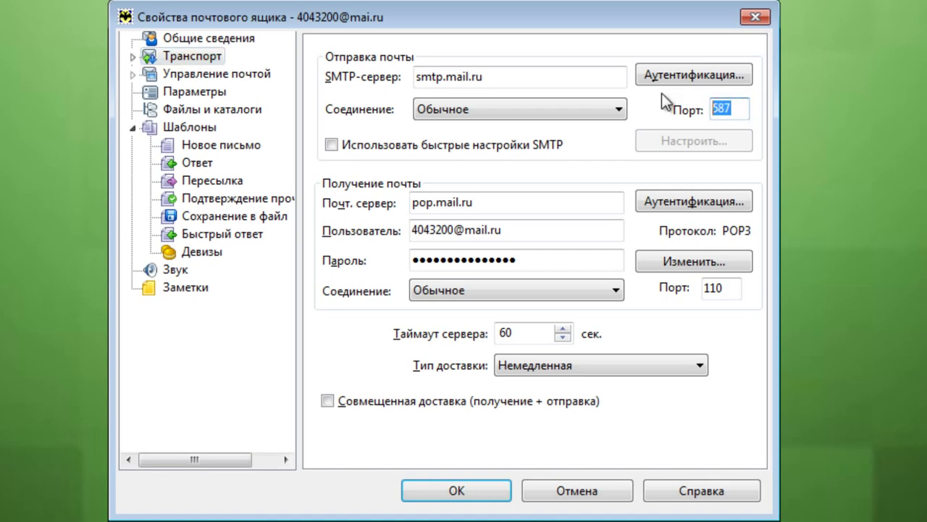
pyautogui.write('25')
# - Accept the SMTP authentication settings and check the 25 and 110 port values
pyautogui.click(689, 77)
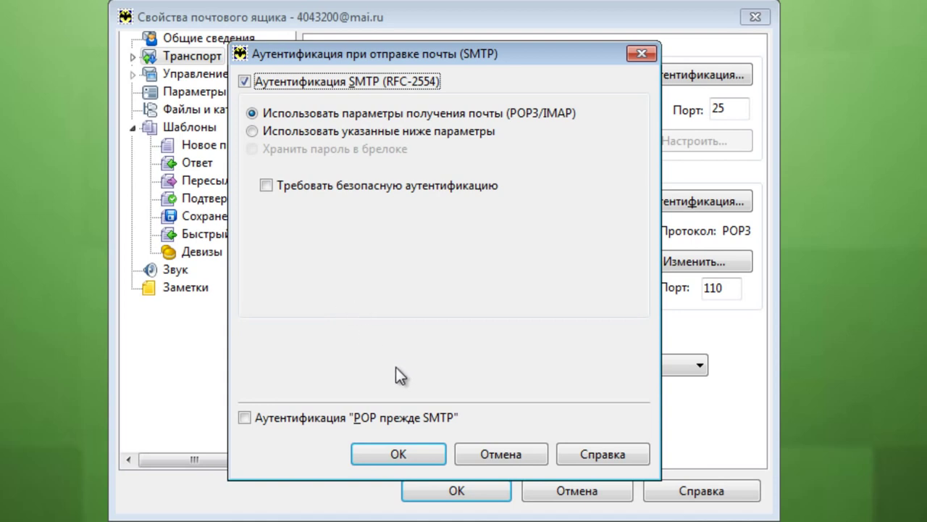
pyautogui.click(397, 456)
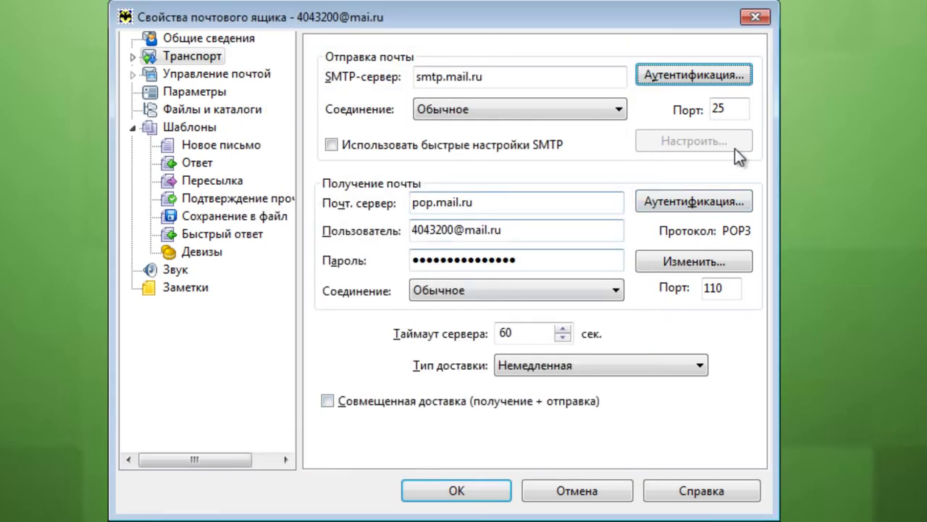
pyautogui.click(733, 110)
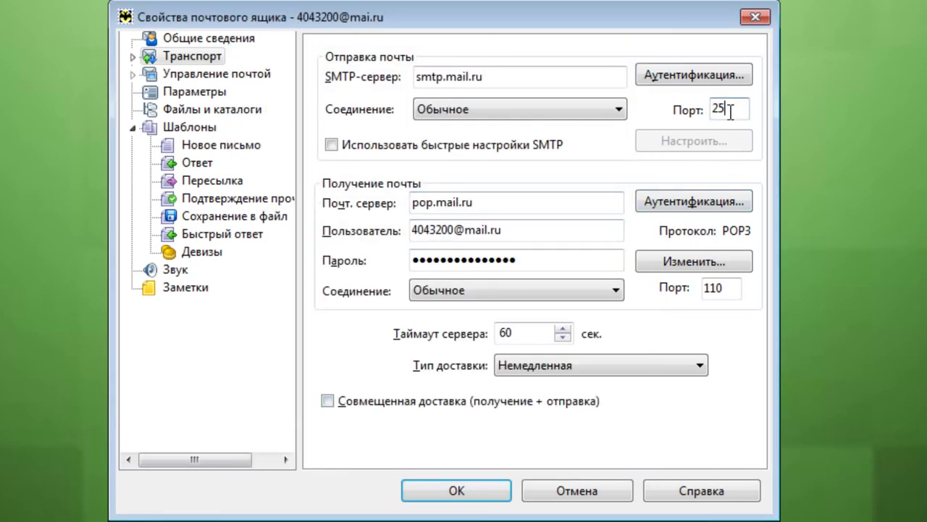
pyautogui.click(736, 297)
# - Leave POP authentication unchanged, keep POP3 as the protocol, and go to Управление почтой
pyautogui.click(730, 203)
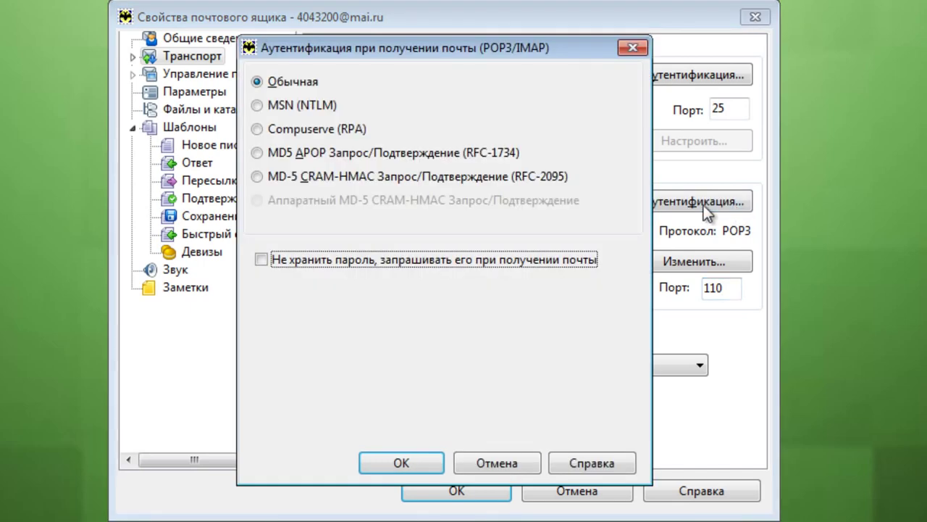
pyautogui.click(506, 463)
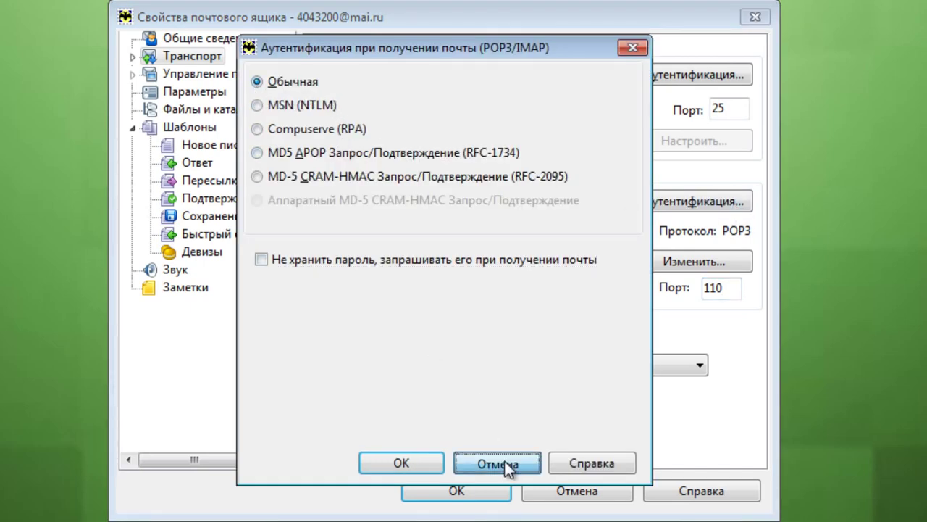
pyautogui.click(673, 263)
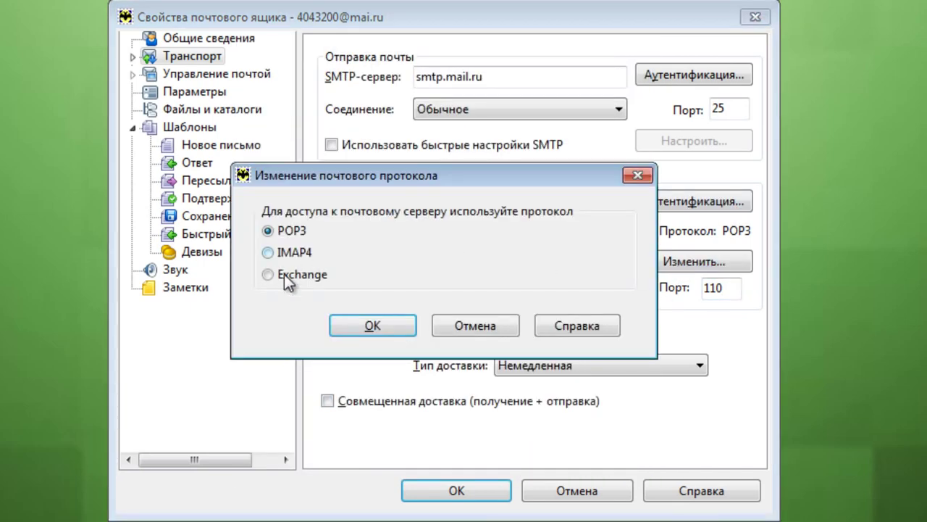
pyautogui.click(469, 325)
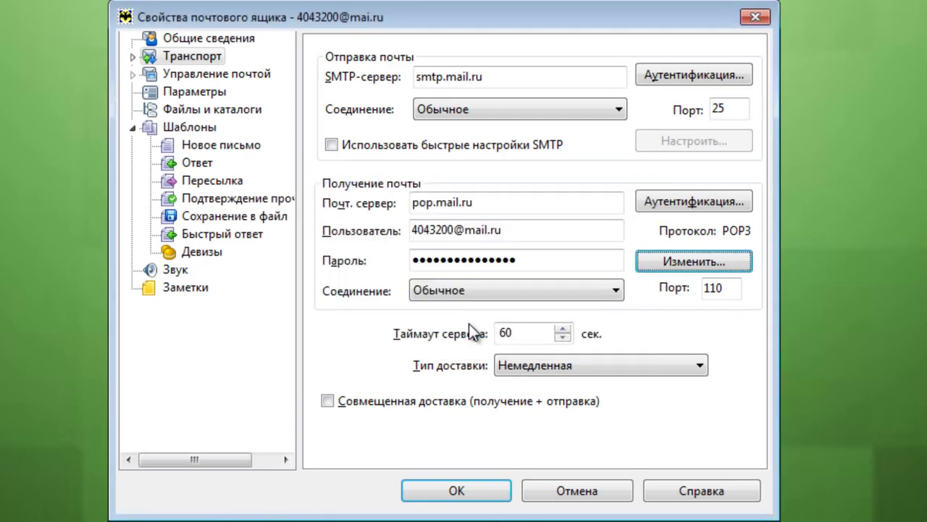
pyautogui.click(183, 75)
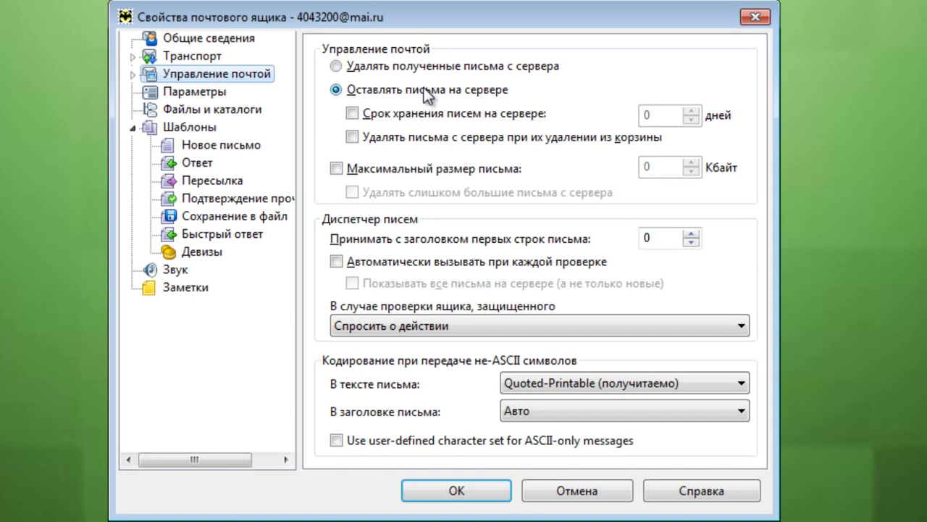
# - Keep received letters on the server with a 180-day storage period
pyautogui.click(336, 66)
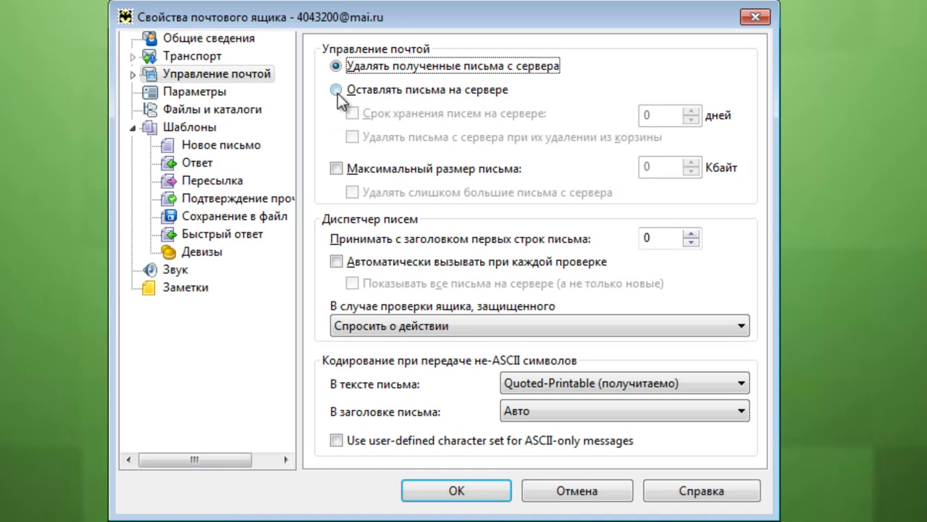
pyautogui.click(337, 93)
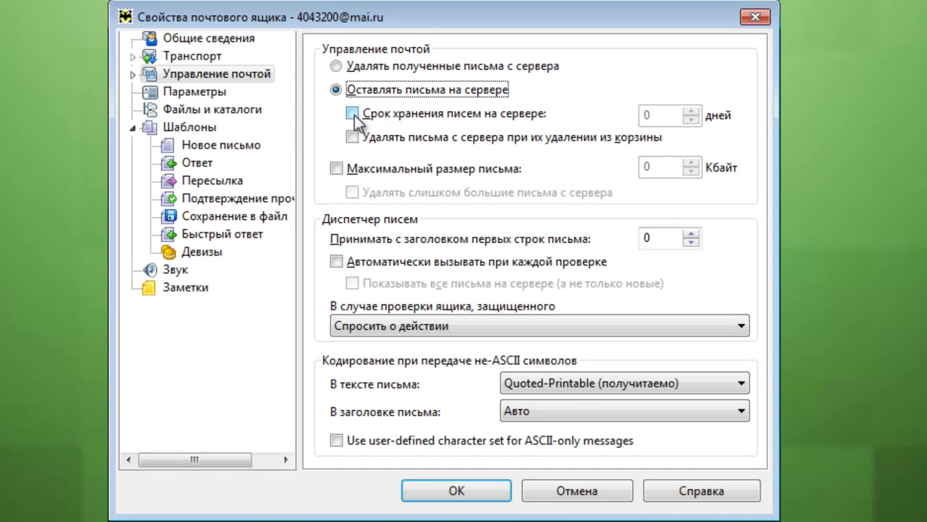
pyautogui.click(353, 113)
pyautogui.moveTo(656, 114); pyautogui.dragTo(590, 118)
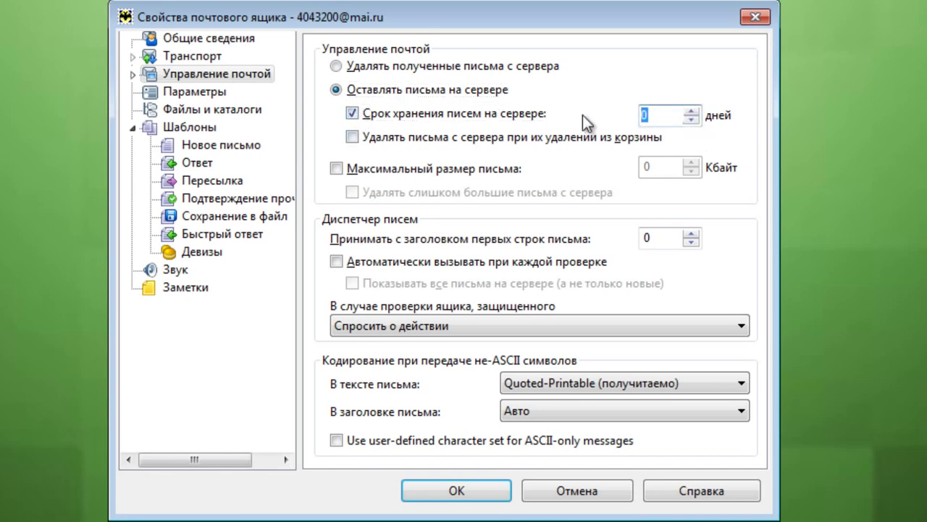
pyautogui.write('180')
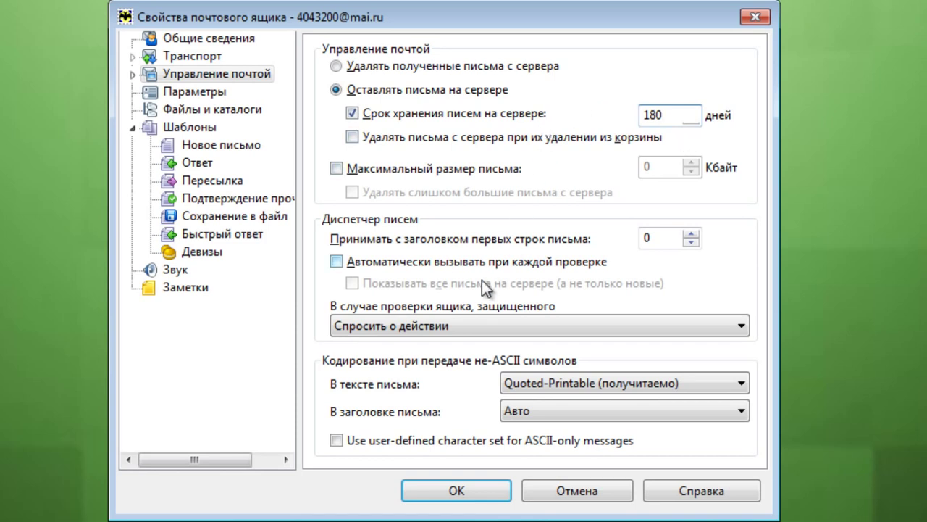
# - Have the message dispatcher open on every check, then view the Новое письмо template
pyautogui.click(192, 93)
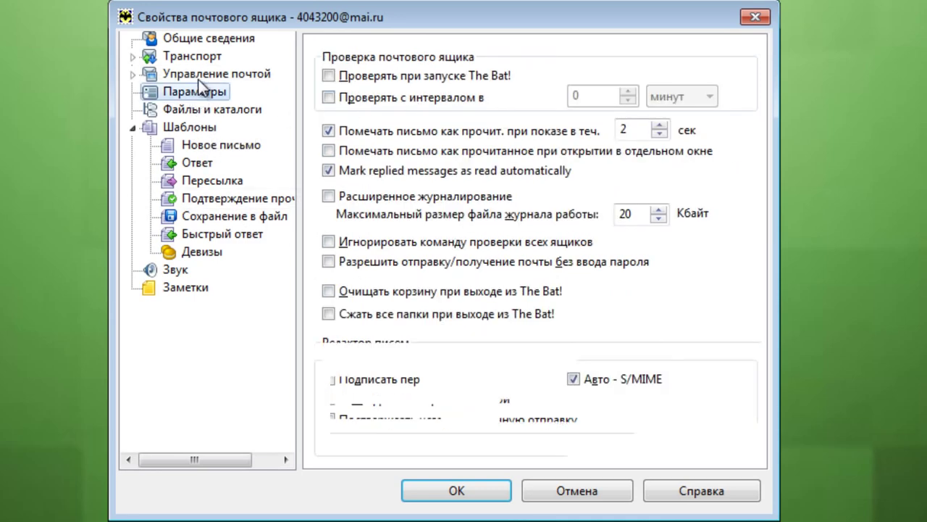
pyautogui.click(200, 76)
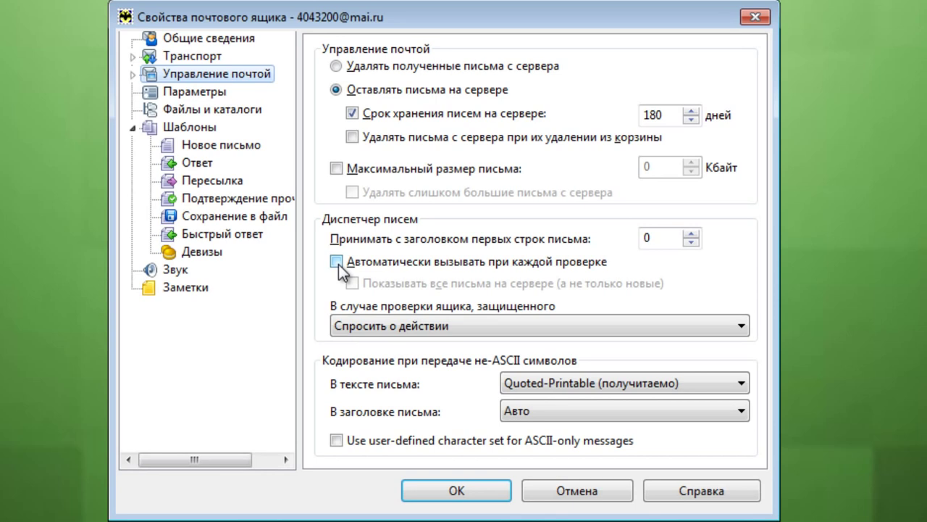
pyautogui.click(338, 263)
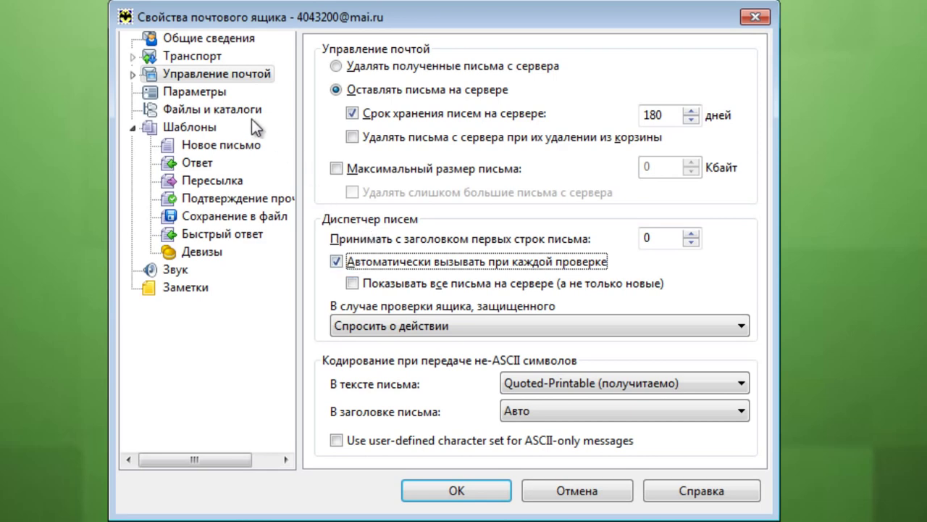
pyautogui.click(176, 92)
pyautogui.click(173, 110)
pyautogui.click(181, 145)
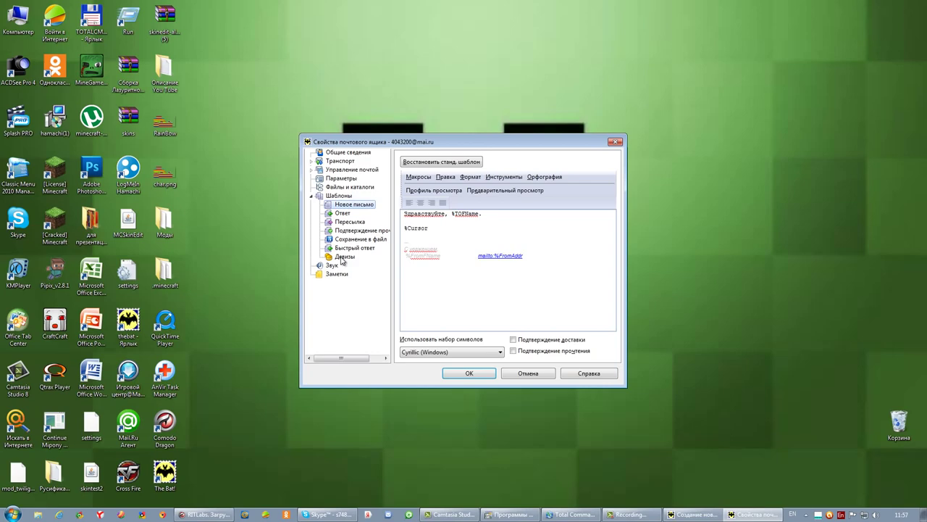
# - Apply the mailbox settings, maximize the window, and show the Welcome to The Bat! letter in Входящие
pyautogui.click(464, 373)
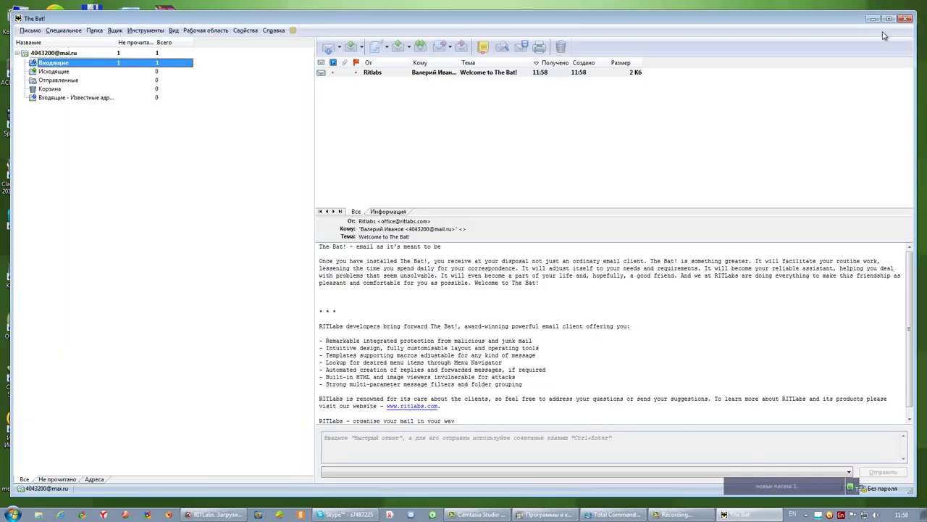
pyautogui.click(888, 20)
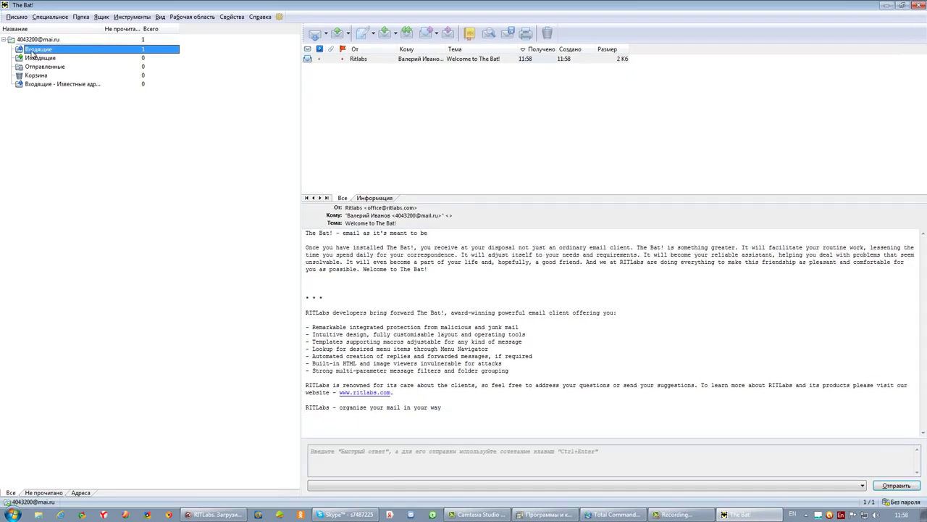
pyautogui.click(389, 60)
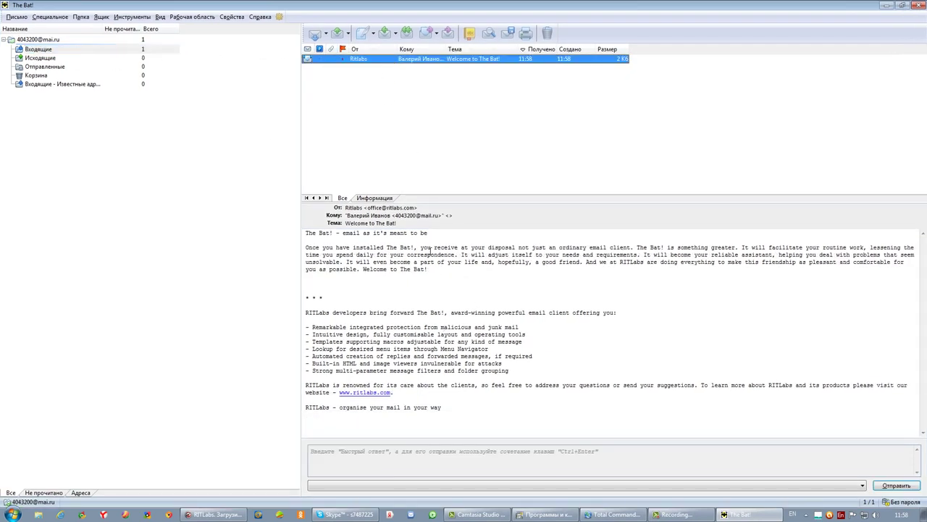
pyautogui.click(409, 262)
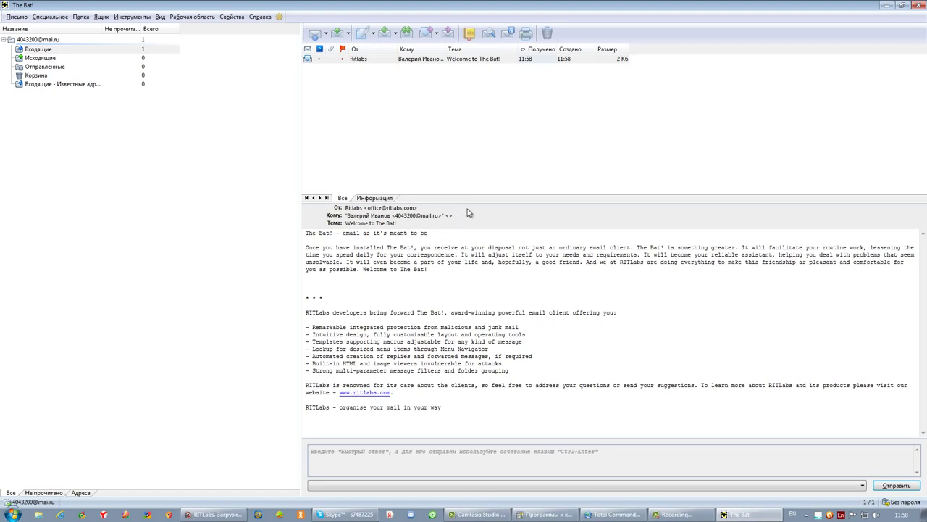
pyautogui.click(40, 40)
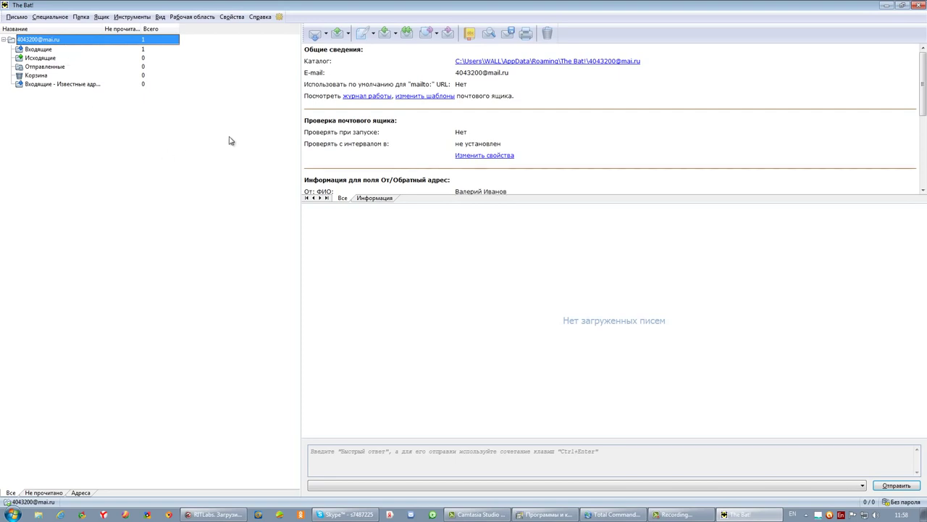
pyautogui.click(40, 50)
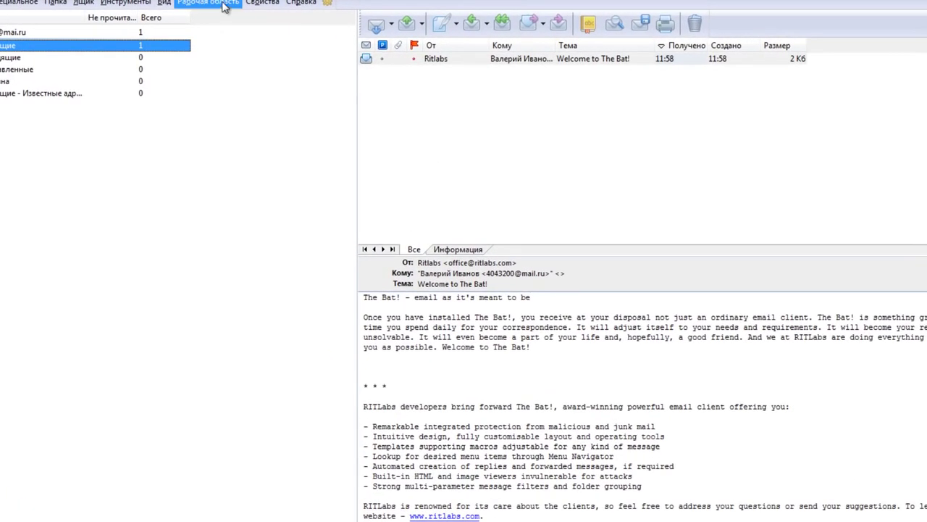
# - In the <Стандартная> colour group, set unread messages' text colour to Красный (red)
pyautogui.click(262, 4)
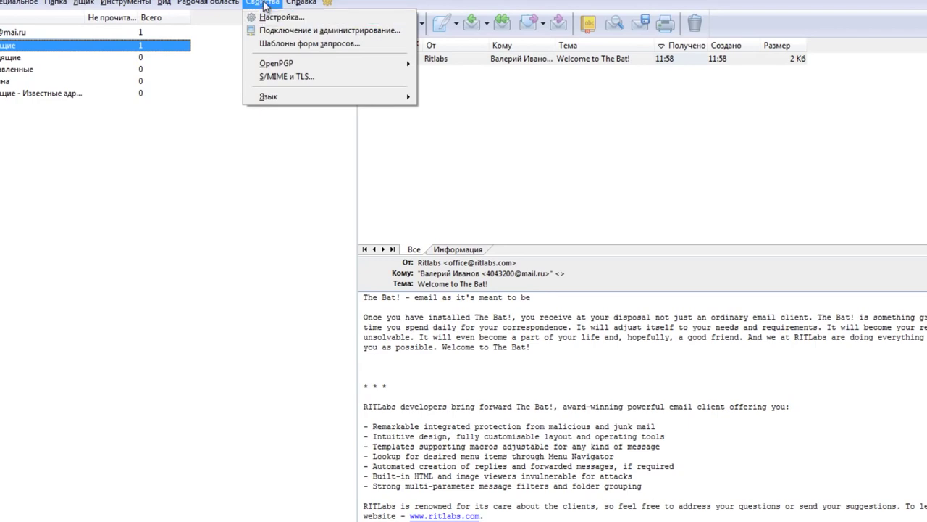
pyautogui.click(273, 16)
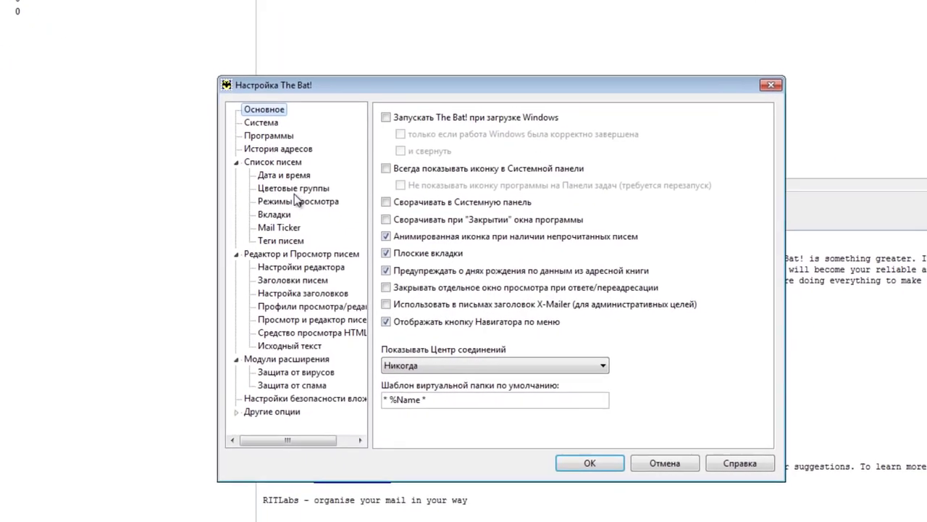
pyautogui.click(370, 236)
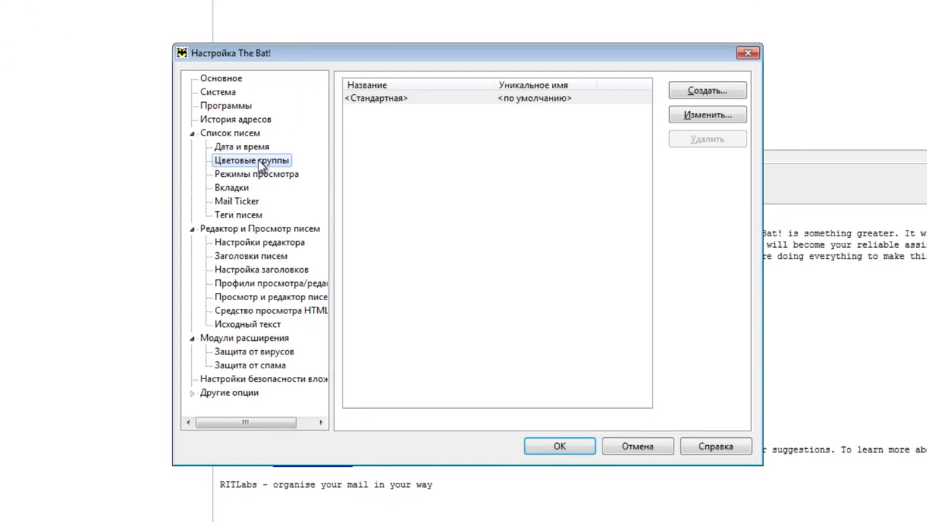
pyautogui.click(617, 98)
pyautogui.click(699, 116)
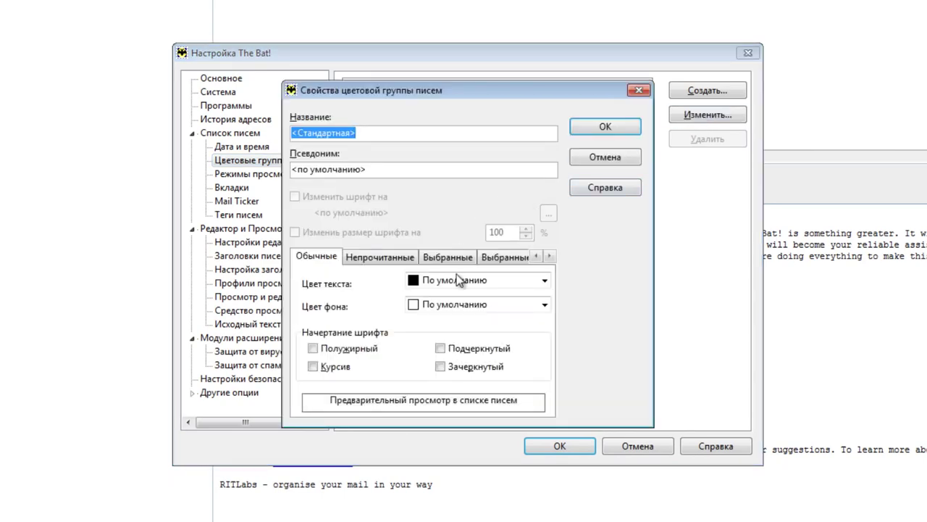
pyautogui.click(384, 260)
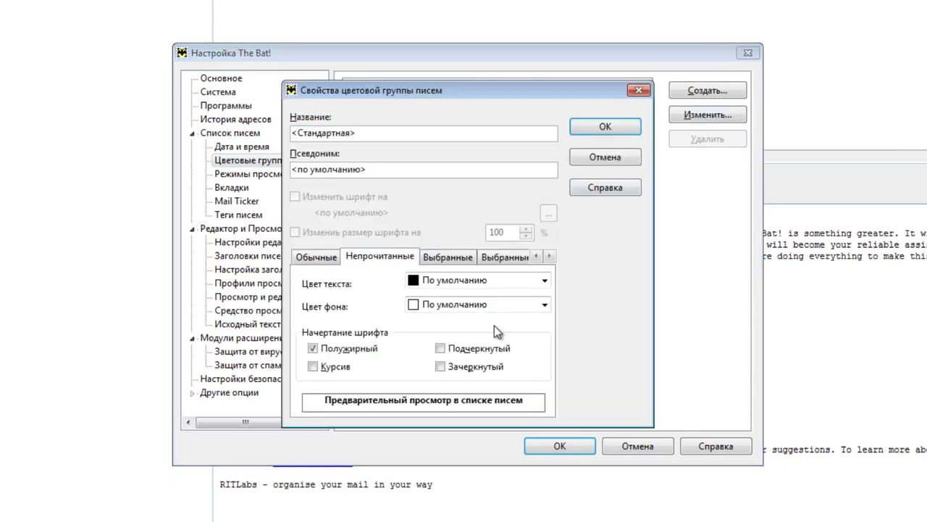
pyautogui.click(544, 281)
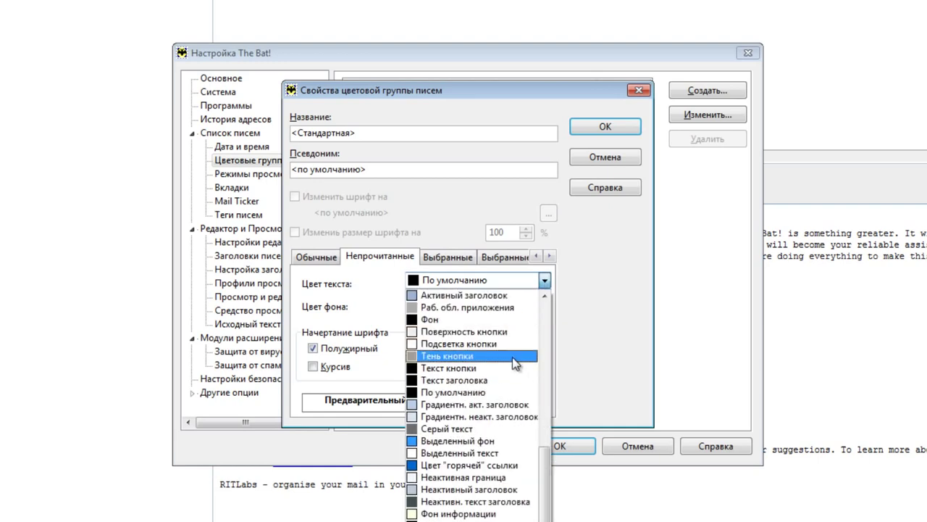
pyautogui.scroll(5, 512, 357)
pyautogui.click(439, 332)
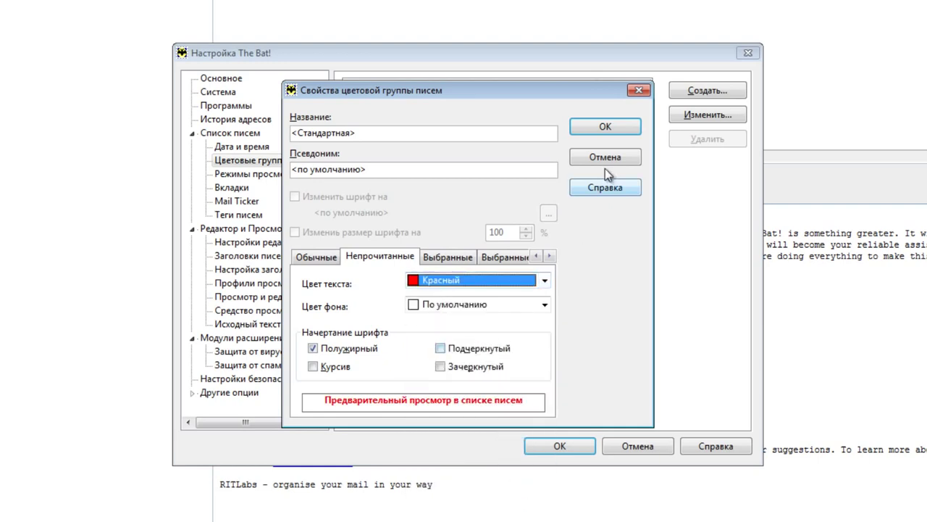
pyautogui.click(604, 129)
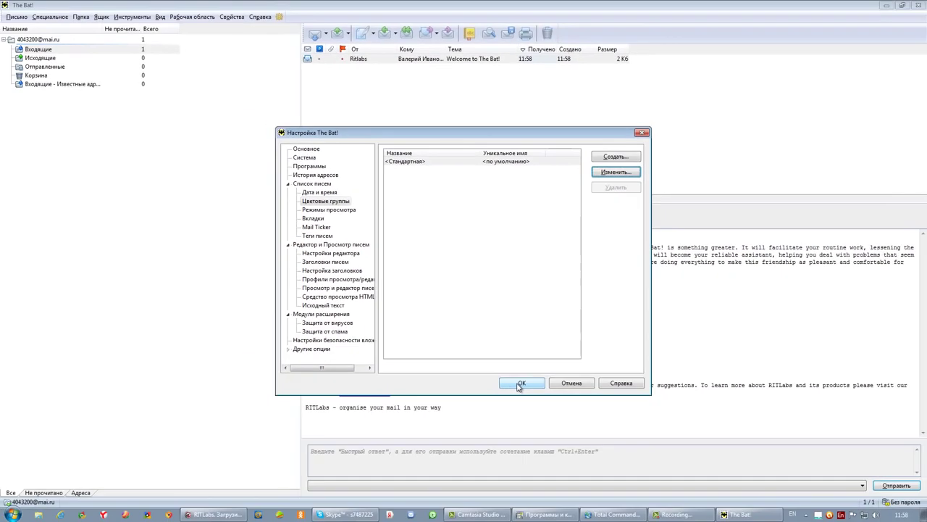
pyautogui.click(521, 383)
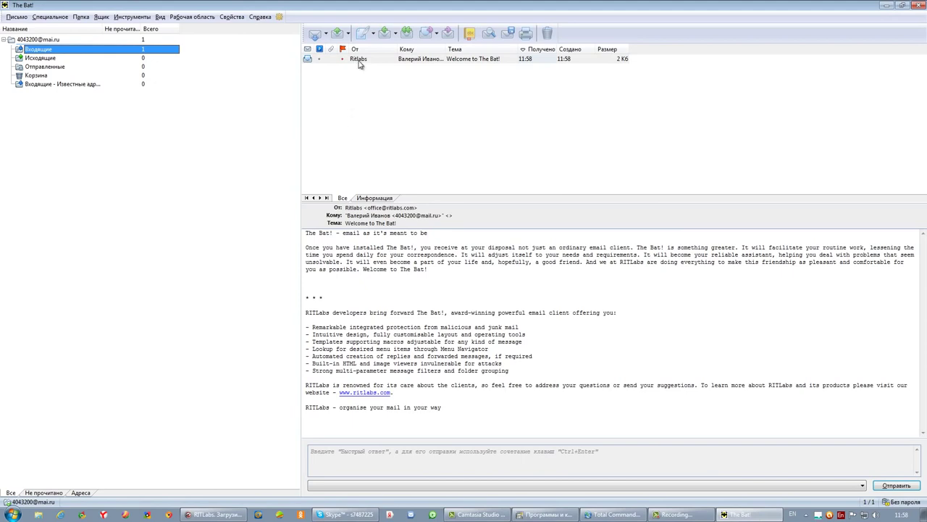
# - Get mail for the mail.ru account, enlarge the dispatcher and sort by Создано
pyautogui.click(35, 41)
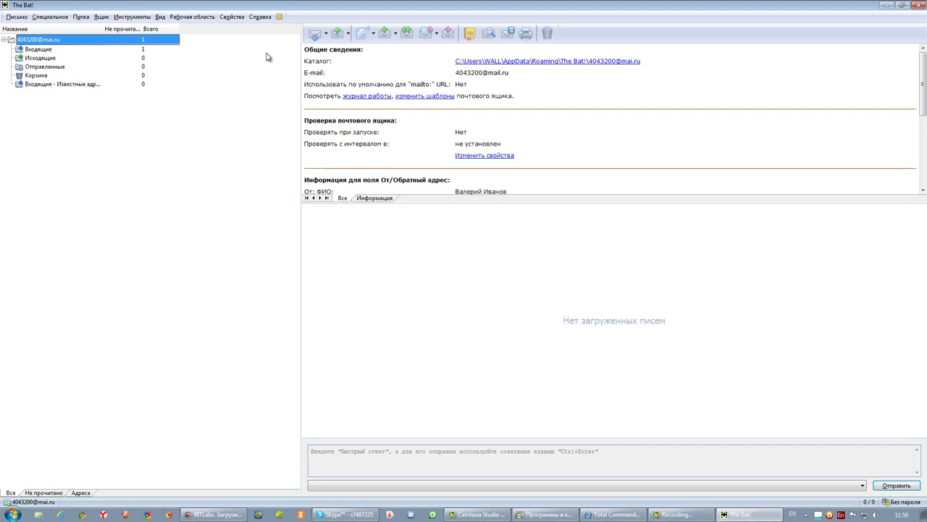
pyautogui.click(315, 35)
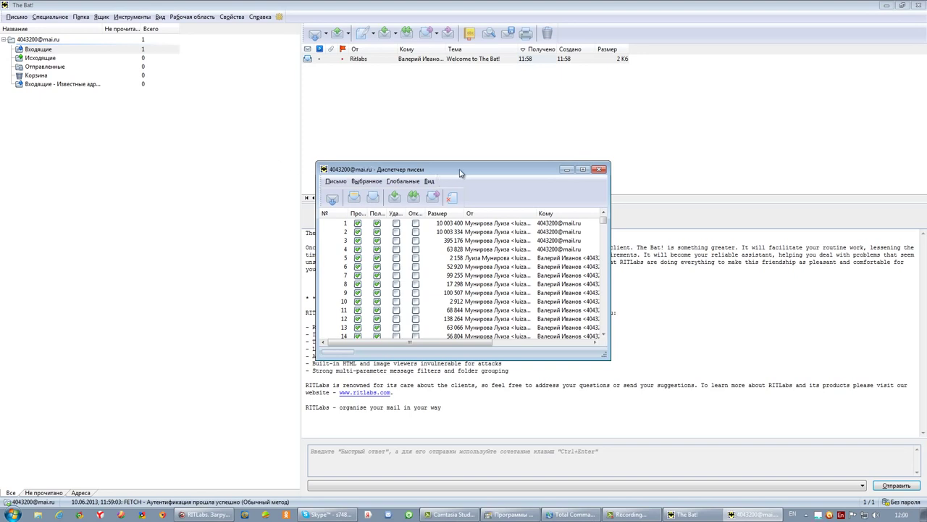
pyautogui.moveTo(459, 173); pyautogui.dragTo(315, 152)
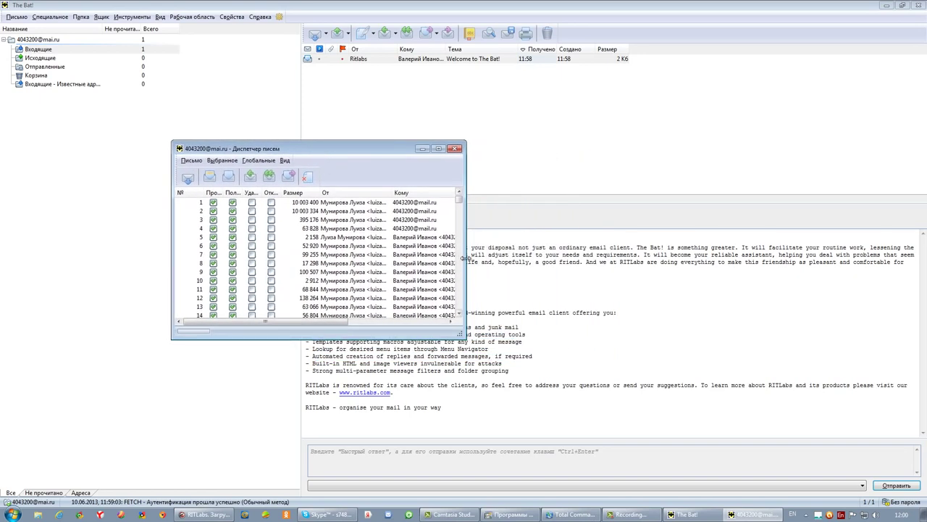
pyautogui.moveTo(467, 257); pyautogui.dragTo(756, 248)
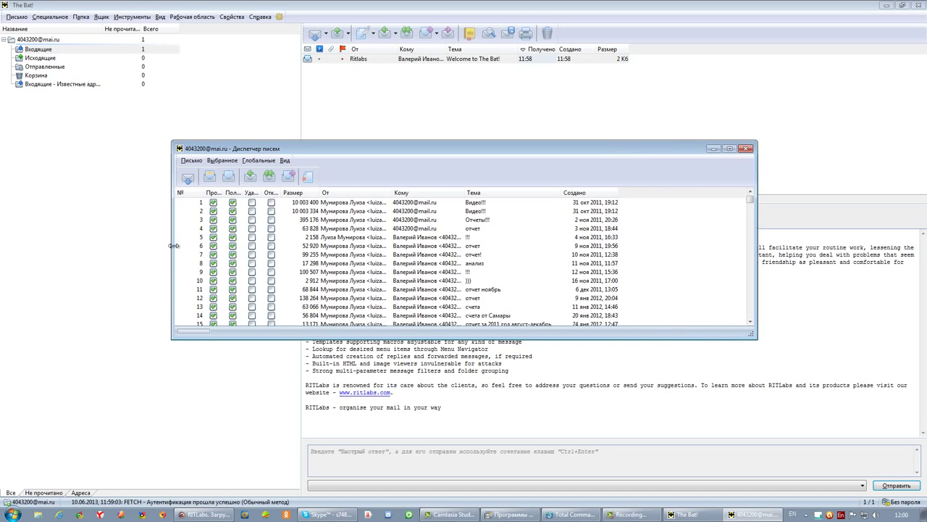
pyautogui.moveTo(173, 244); pyautogui.dragTo(155, 245)
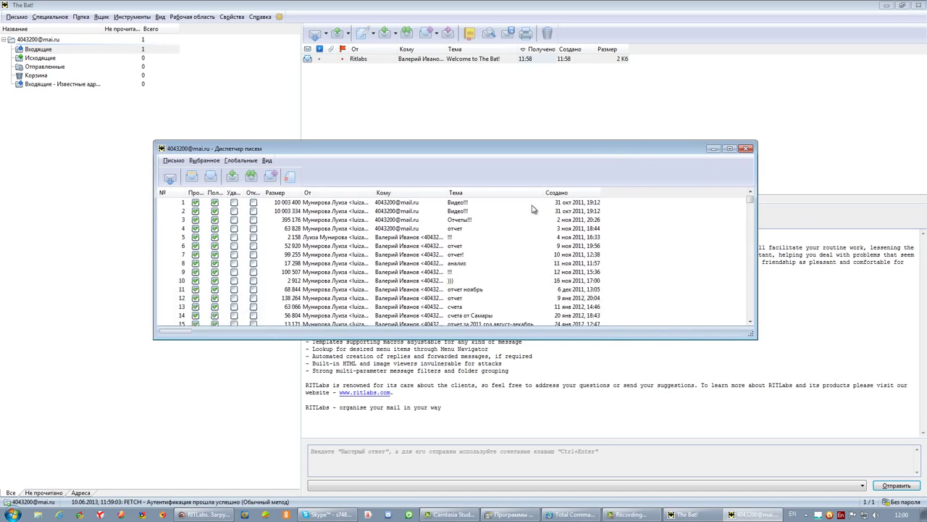
pyautogui.click(567, 194)
# - Widen the first columns and scroll through all 255 server messages marked for download
pyautogui.moveTo(206, 192); pyautogui.dragTo(343, 192)
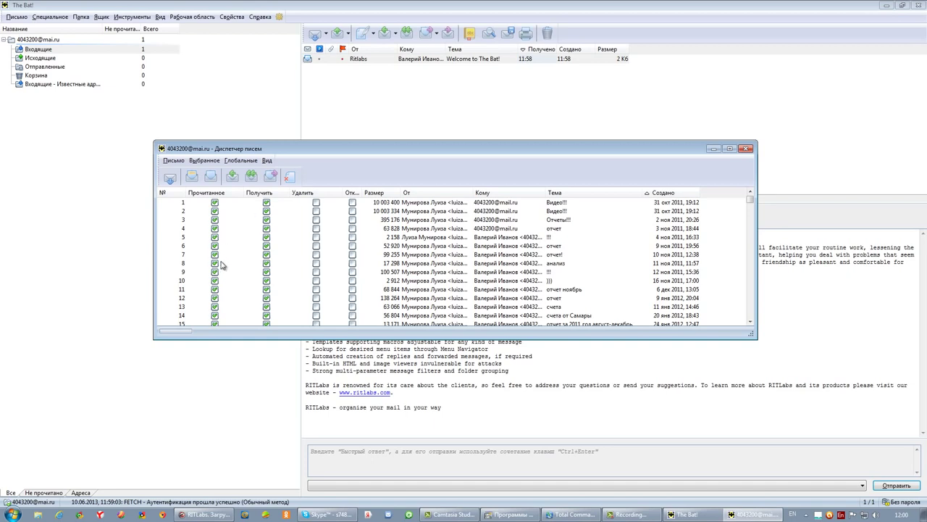
pyautogui.scroll(-9, 391, 253)
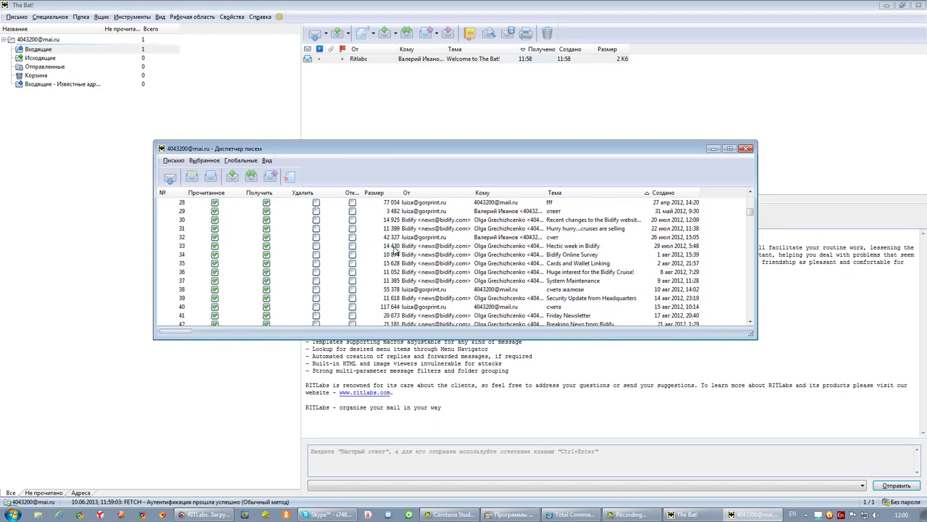
pyautogui.scroll(-15, 396, 252)
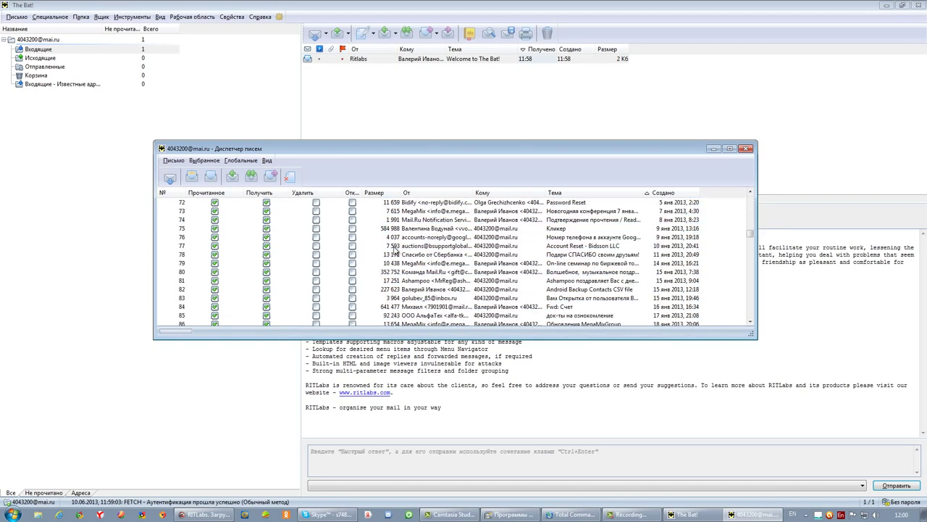
pyautogui.scroll(-17, 396, 253)
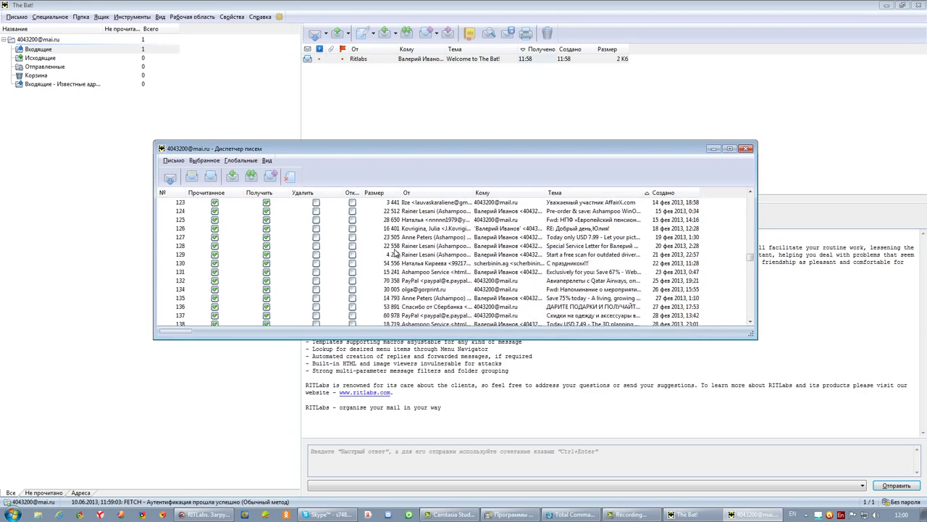
pyautogui.scroll(-6, 396, 253)
pyautogui.scroll(-5, 396, 252)
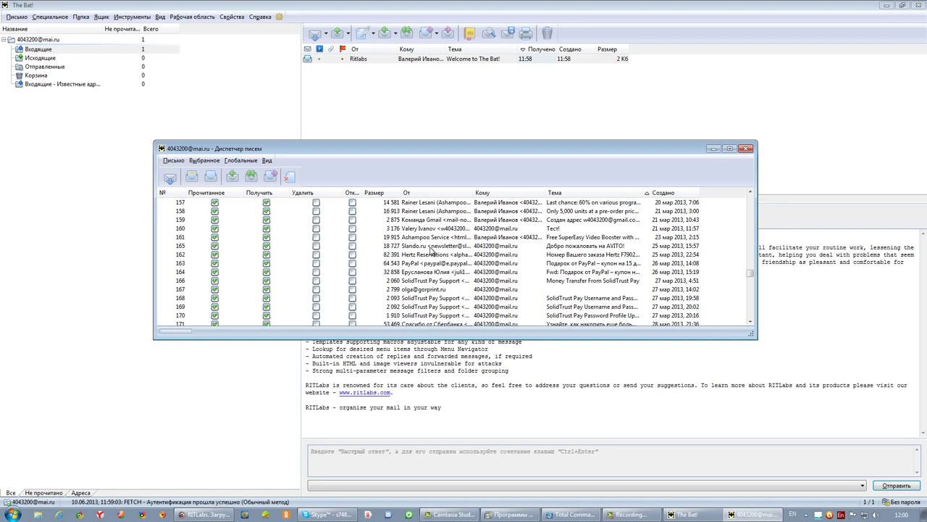
pyautogui.scroll(-6, 432, 250)
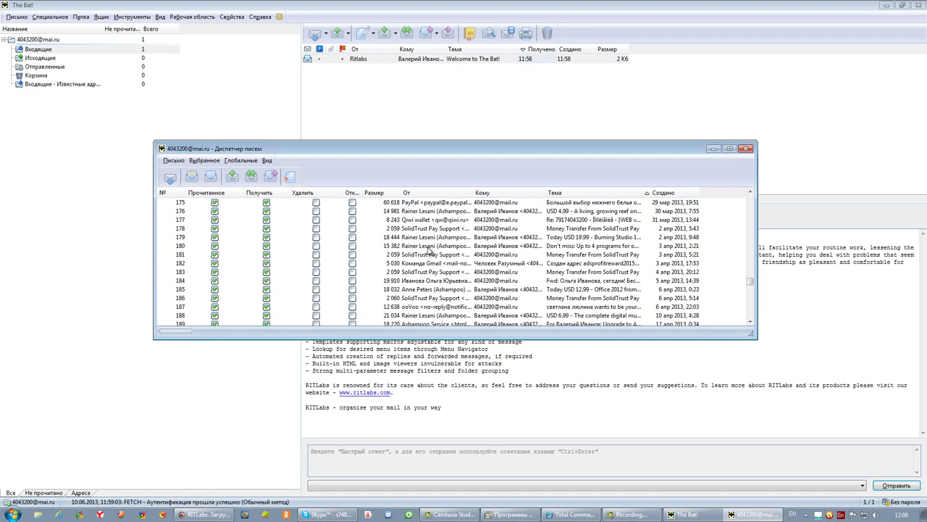
pyautogui.scroll(-5, 428, 250)
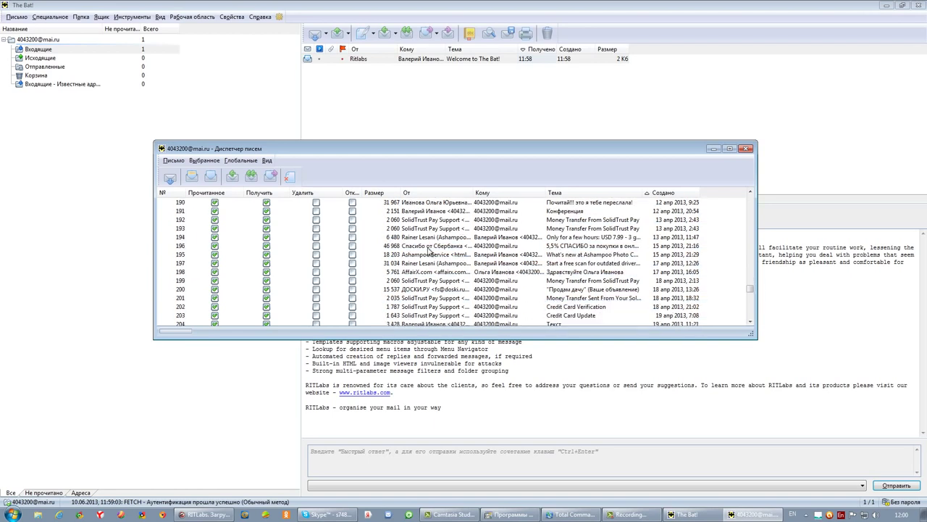
pyautogui.scroll(-11, 429, 251)
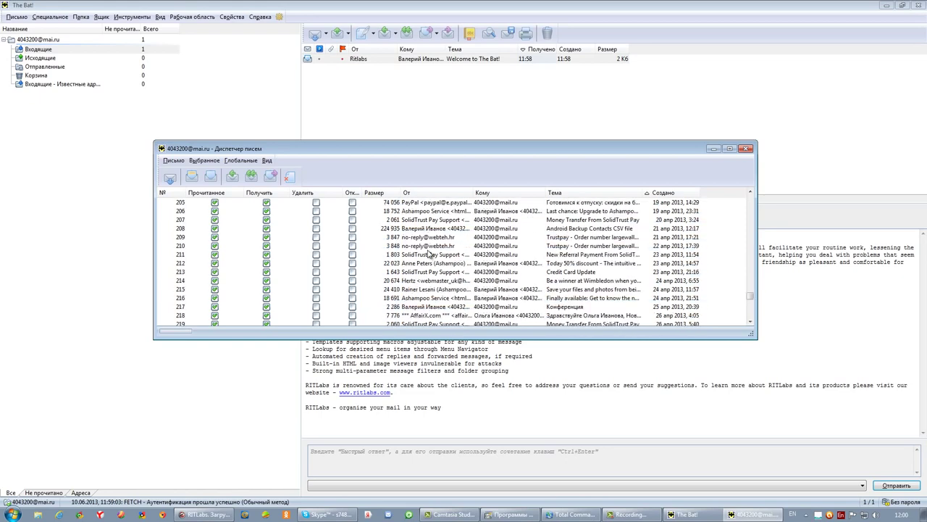
pyautogui.scroll(-7, 429, 255)
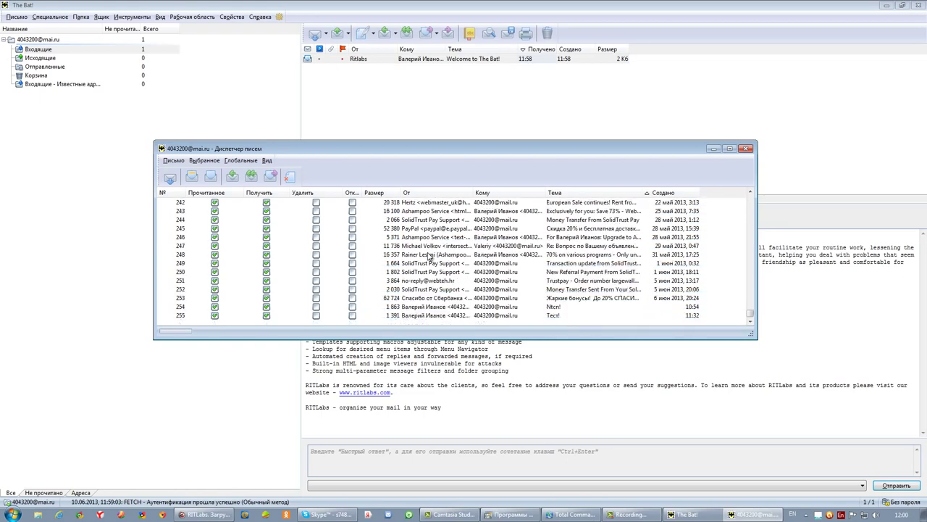
# - Start downloading the server messages and dismiss the demo reminder
pyautogui.click(171, 179)
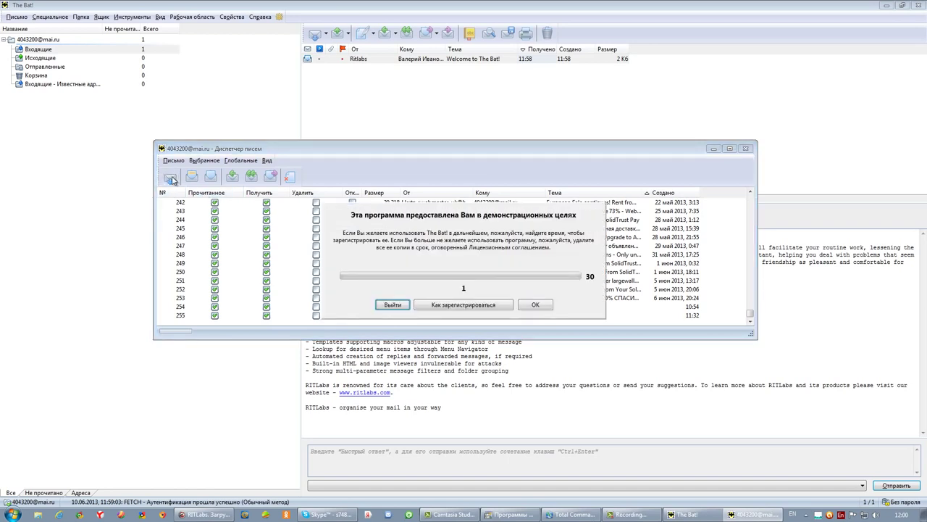
pyautogui.click(536, 305)
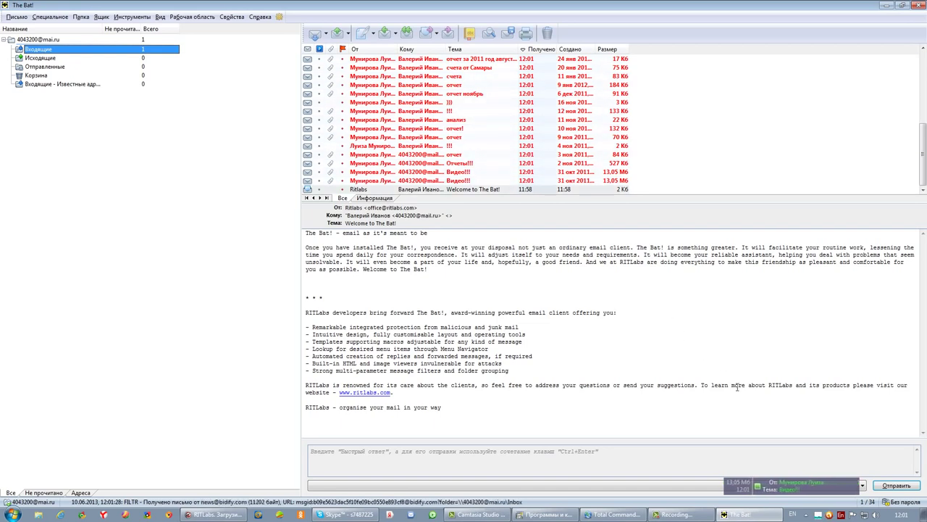
# - Hide the new-mail notice, scroll the Inbox, and close the avast alert
pyautogui.rightClick(818, 490)
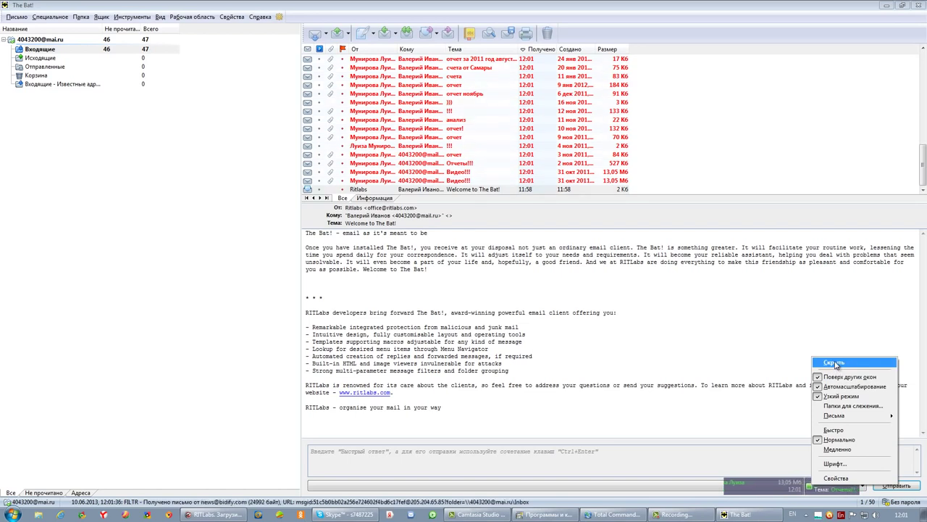
pyautogui.click(835, 363)
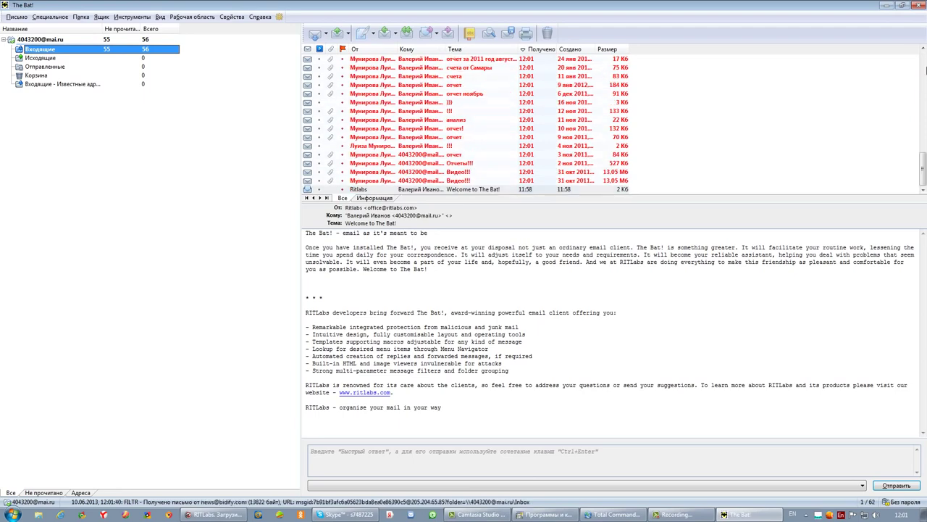
pyautogui.moveTo(924, 163); pyautogui.dragTo(920, 80)
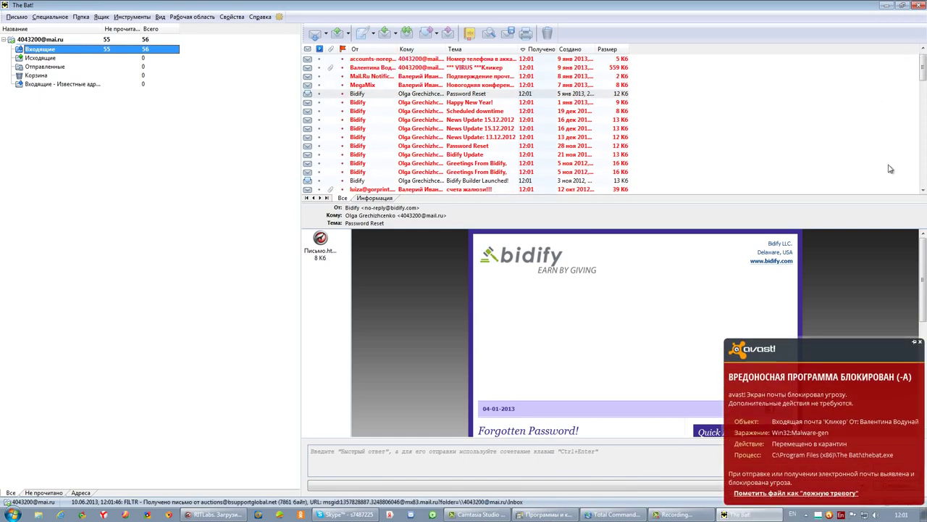
pyautogui.click(920, 342)
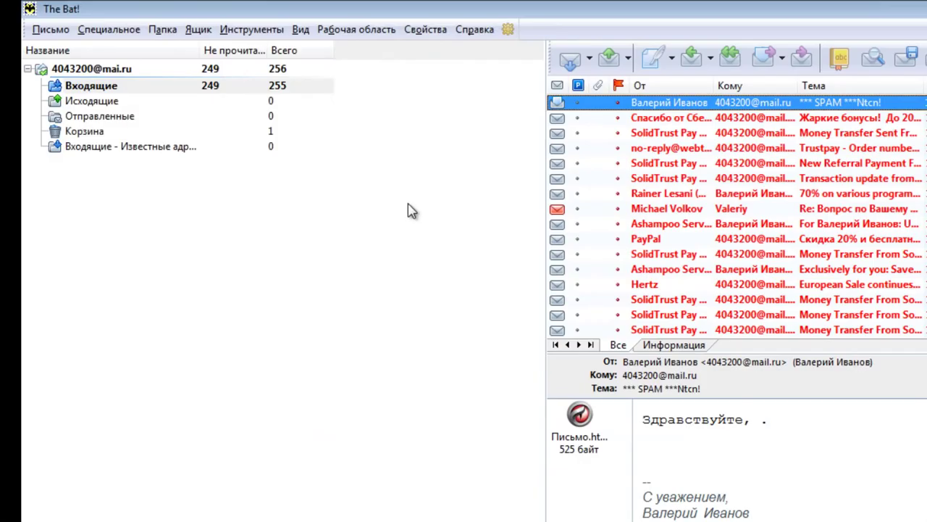
# - Send a letter titled 'Тест!' without a Cc field to the account's own address
pyautogui.click(654, 62)
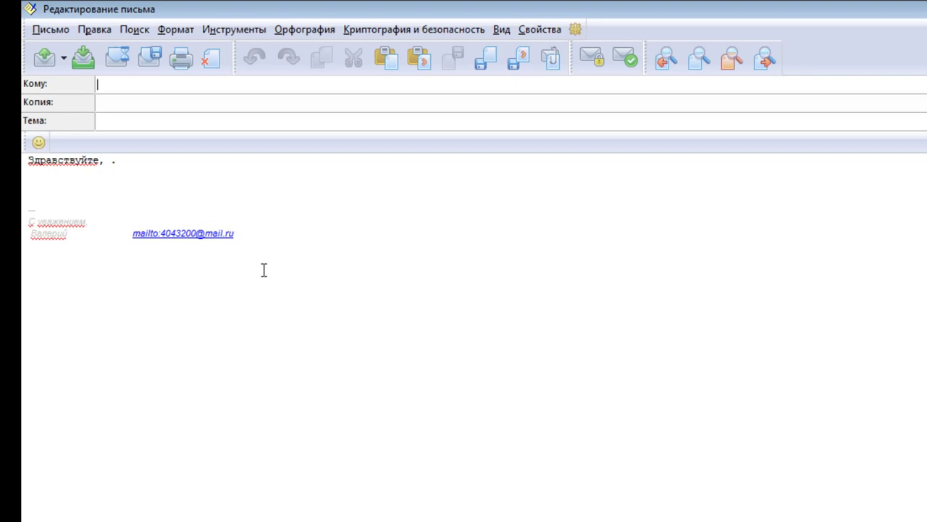
pyautogui.rightClick(81, 111)
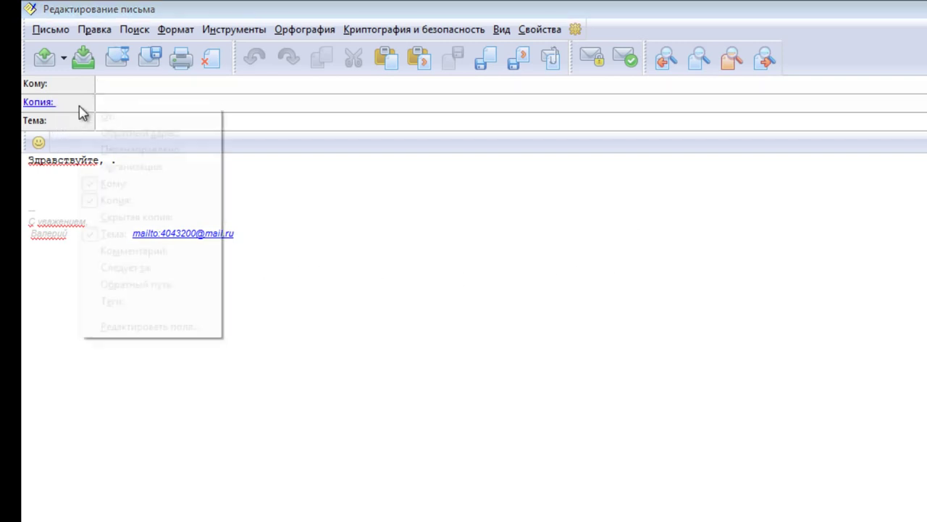
pyautogui.click(88, 201)
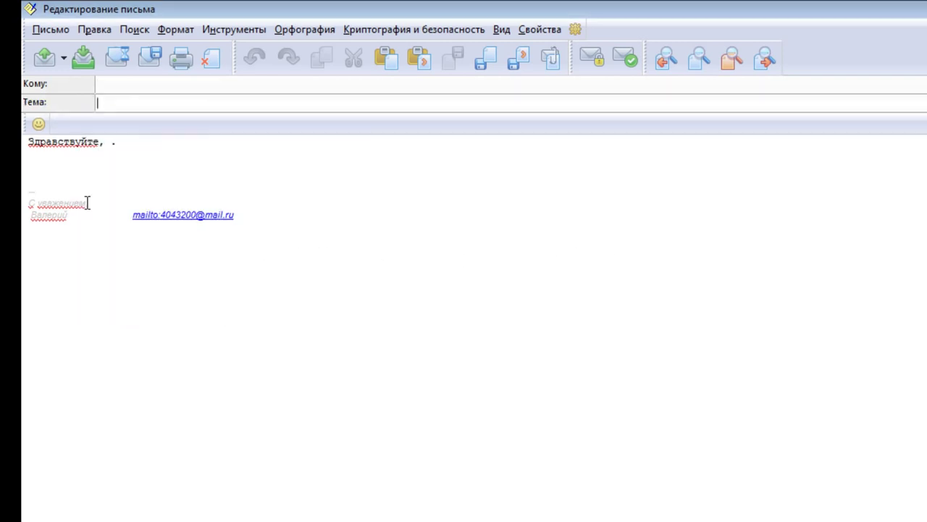
pyautogui.click(124, 88)
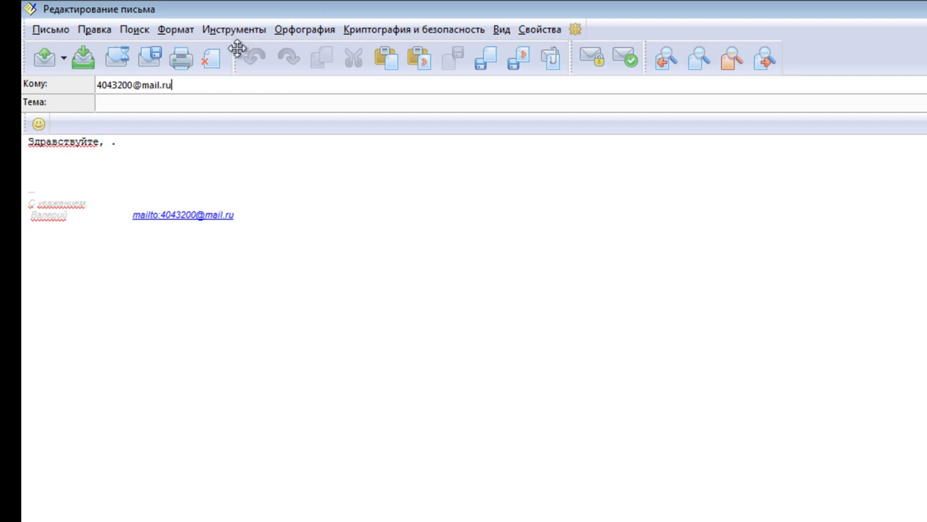
pyautogui.click(168, 105)
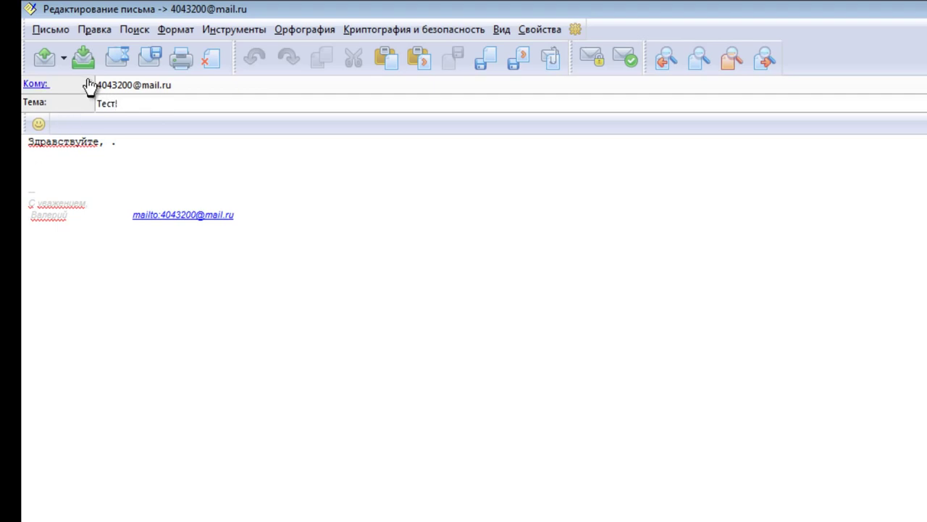
pyautogui.click(44, 58)
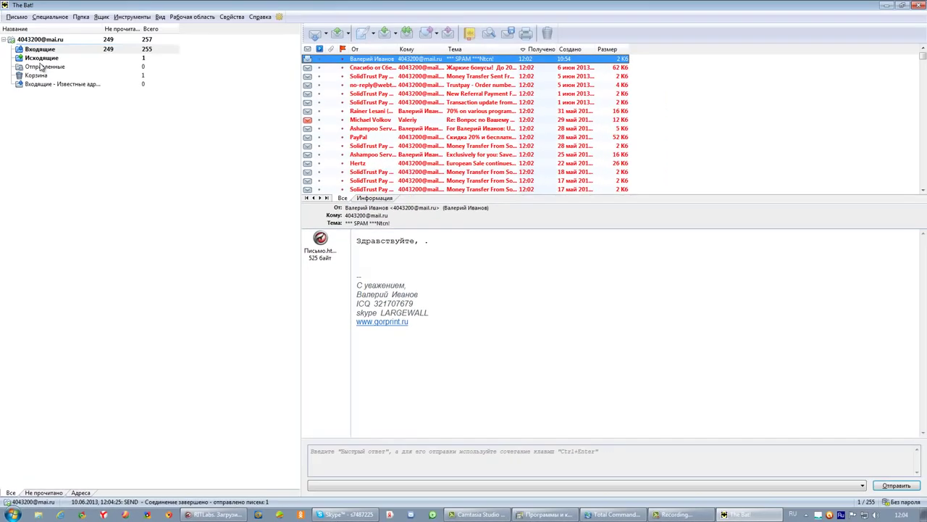
# - Check the Outbox and Sent folders for 'Тест!', then check the account's server
pyautogui.click(41, 58)
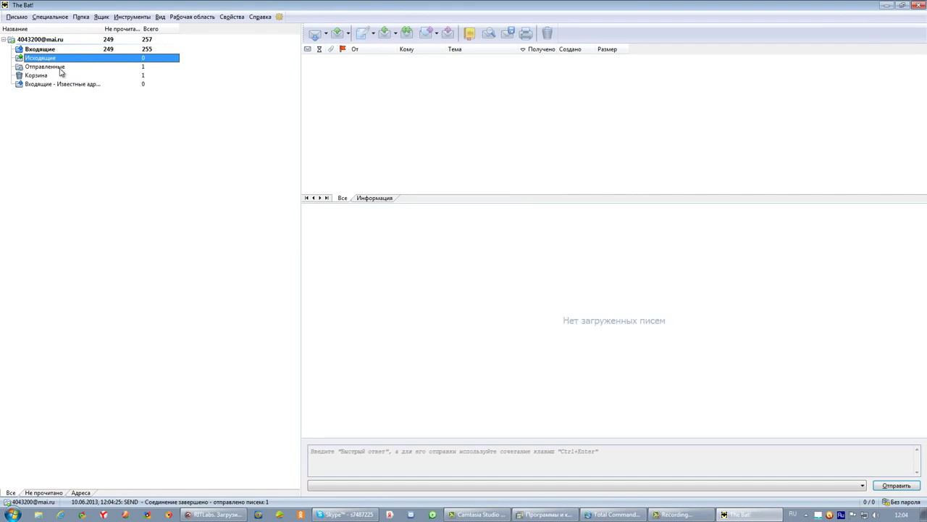
pyautogui.click(60, 67)
pyautogui.click(491, 61)
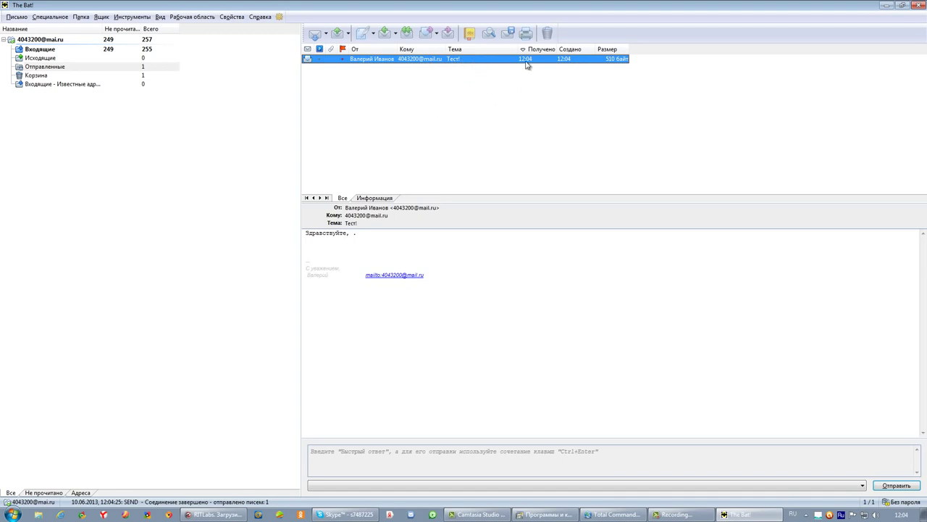
pyautogui.click(34, 42)
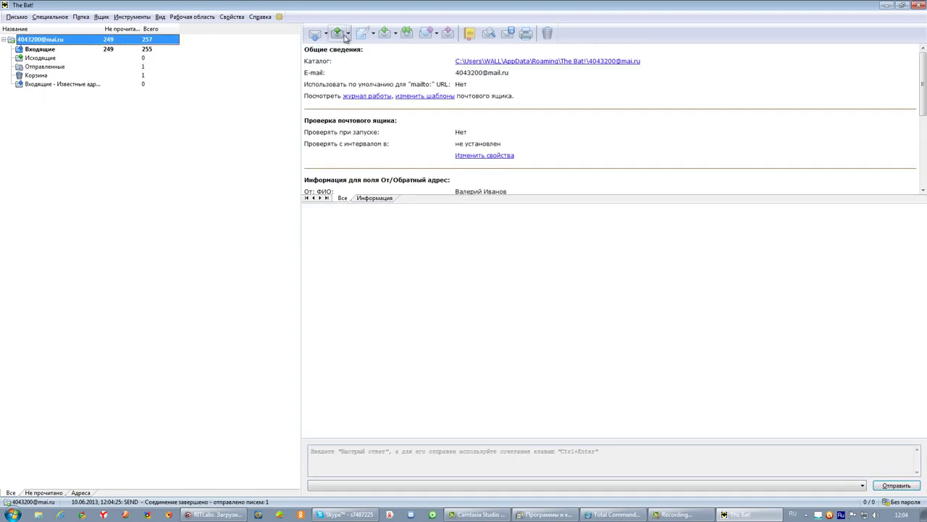
pyautogui.click(315, 33)
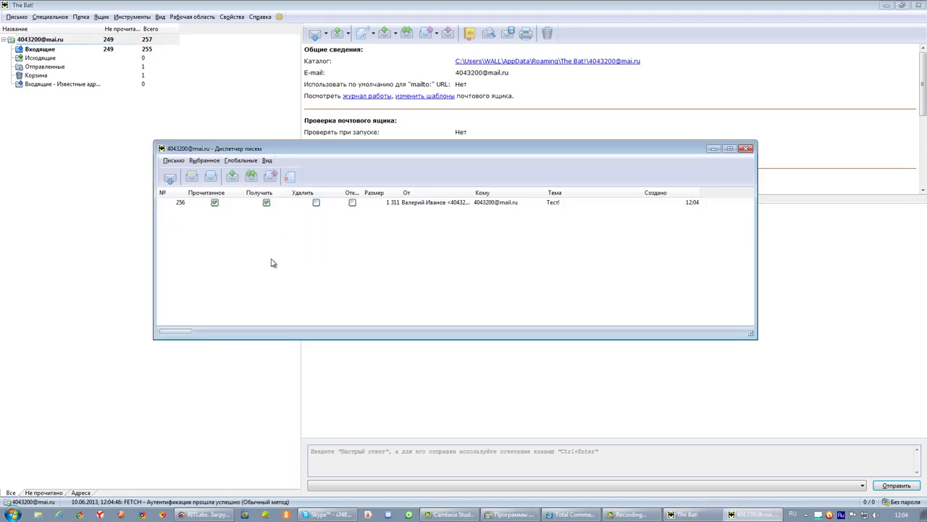
# - Download the 'Тест!' letter past the demo reminder and read it in the Inbox
pyautogui.click(171, 178)
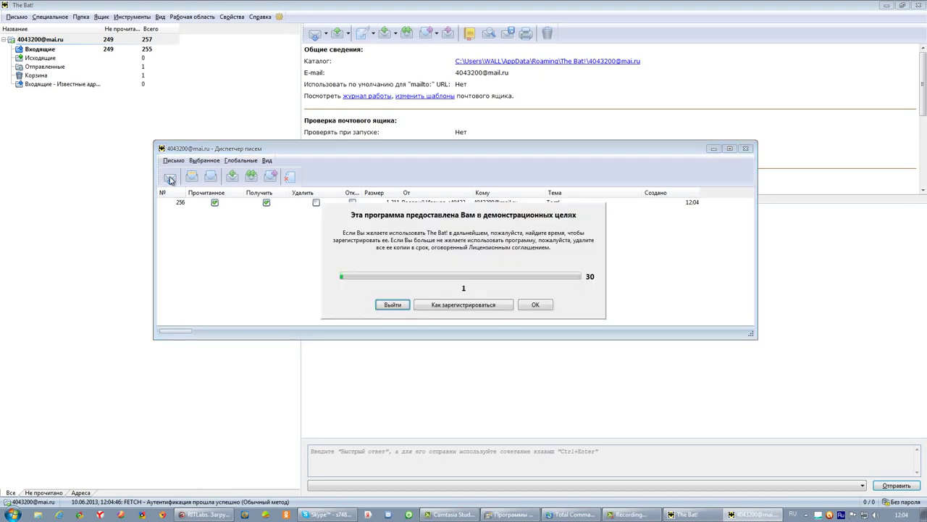
pyautogui.click(538, 305)
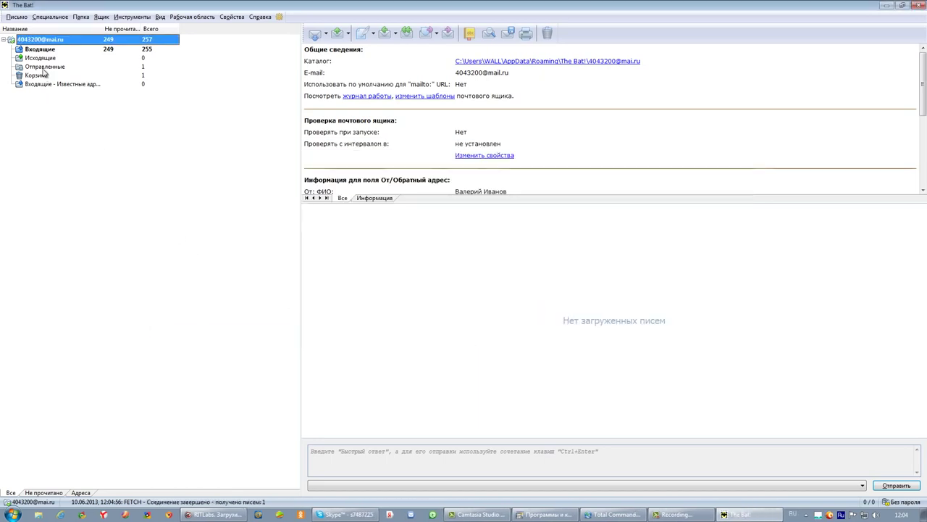
pyautogui.click(42, 49)
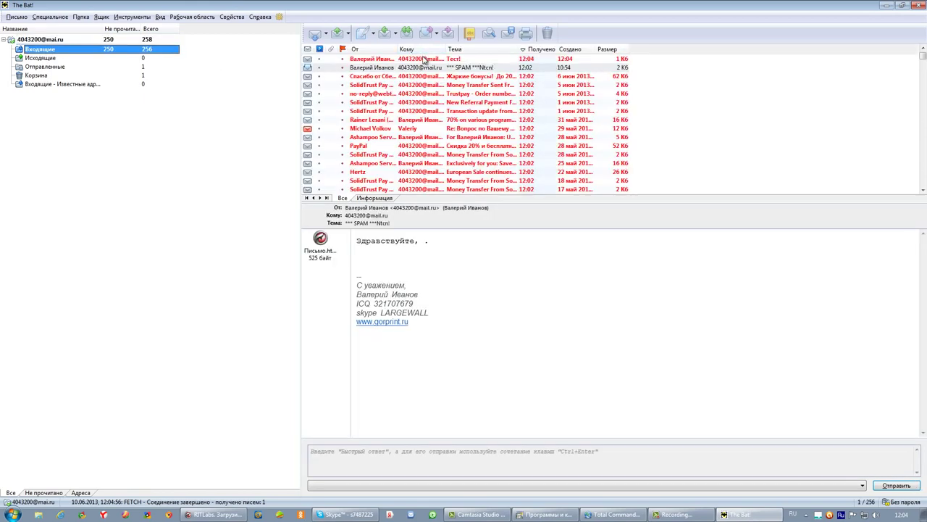
pyautogui.click(424, 59)
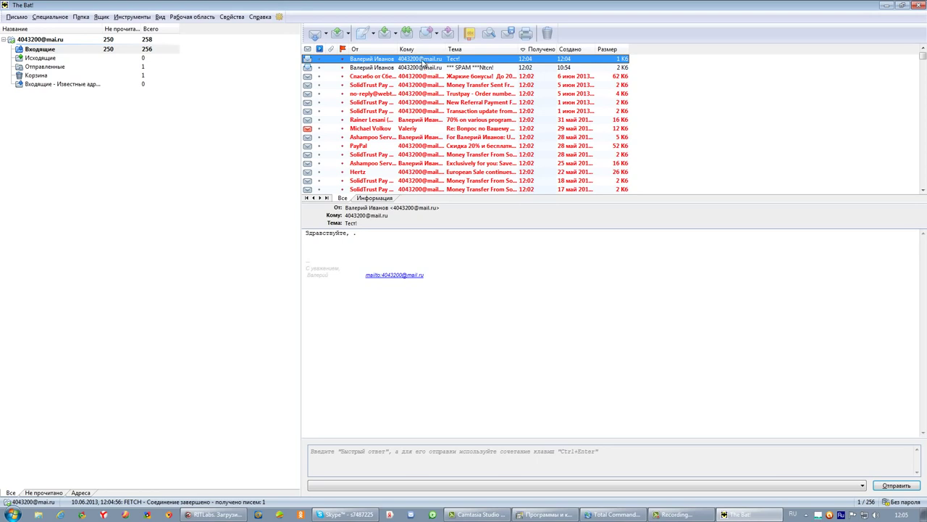
# - Read the following Inbox letters, including the Sberbank and Ashampoo offers
pyautogui.click(422, 69)
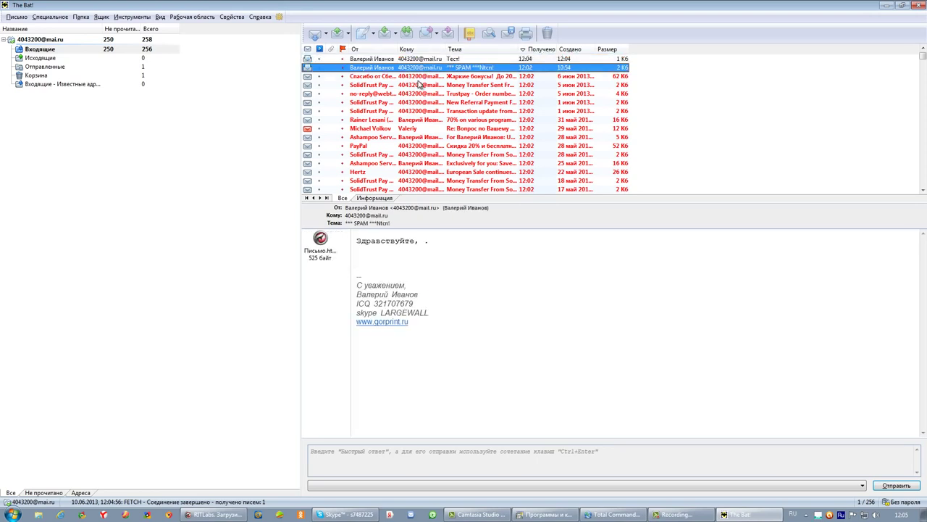
pyautogui.click(422, 77)
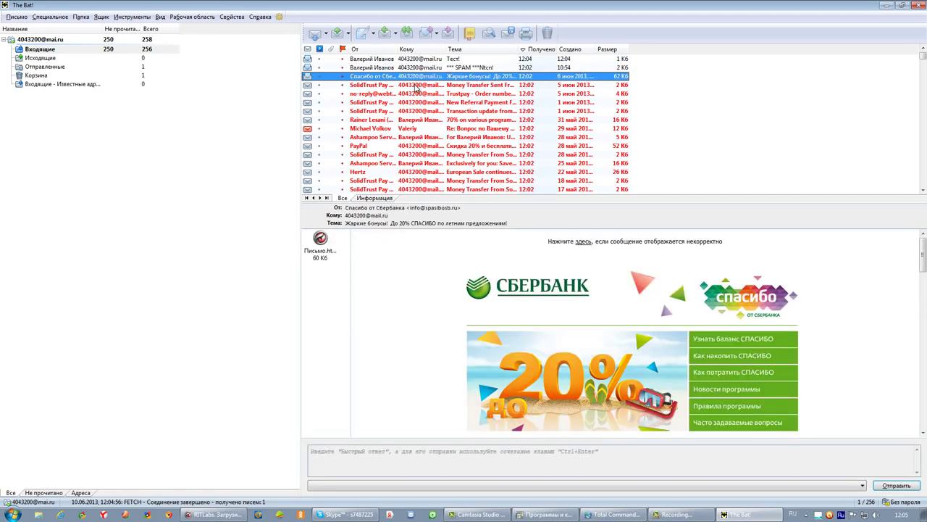
pyautogui.click(379, 120)
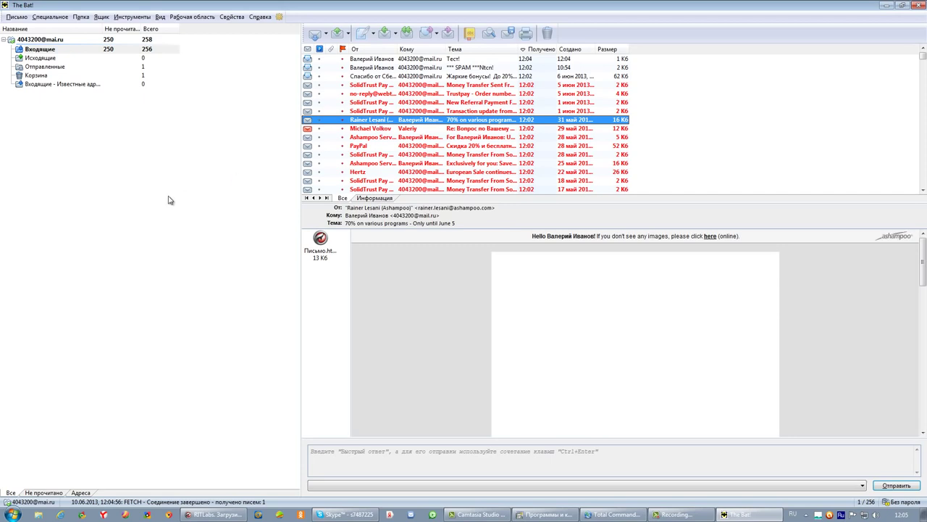